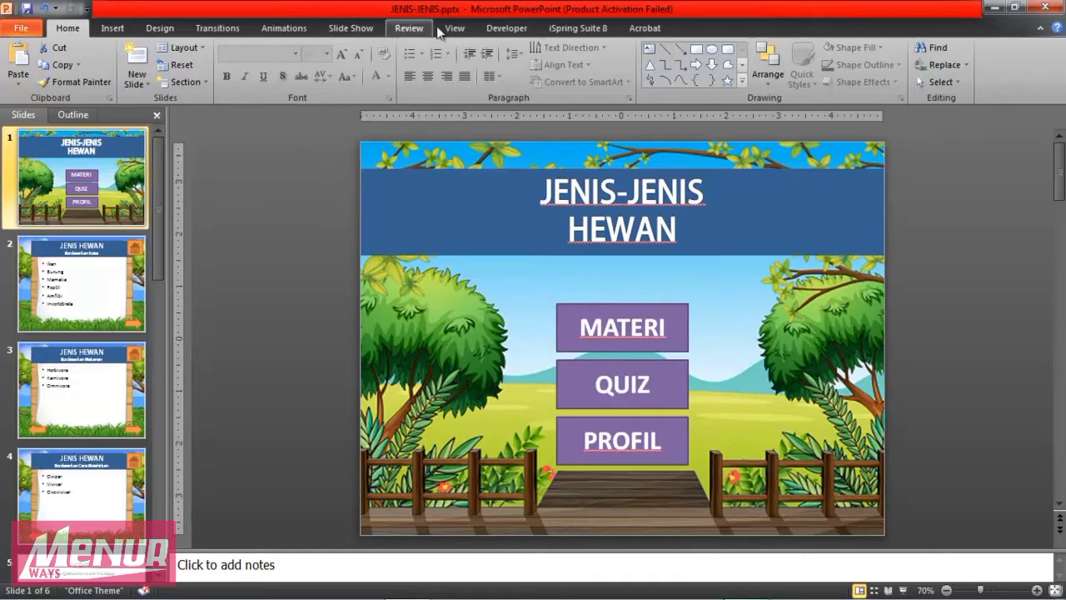
# - Show the iSpring Suite 8 ribbon and select slide 5, which holds the iSpring quiz
pyautogui.click(597, 30)
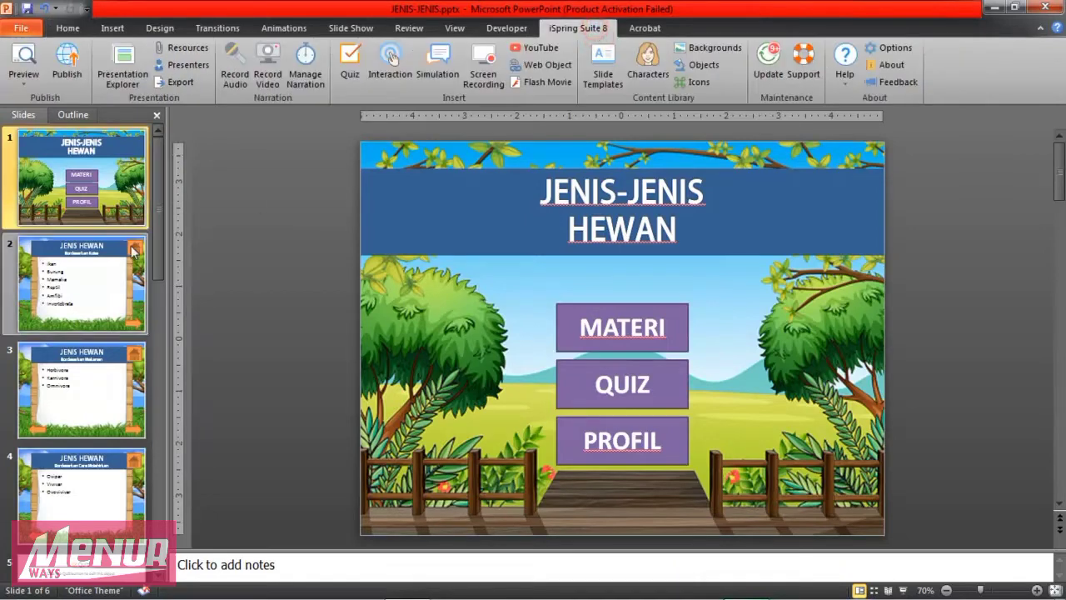
pyautogui.click(157, 295)
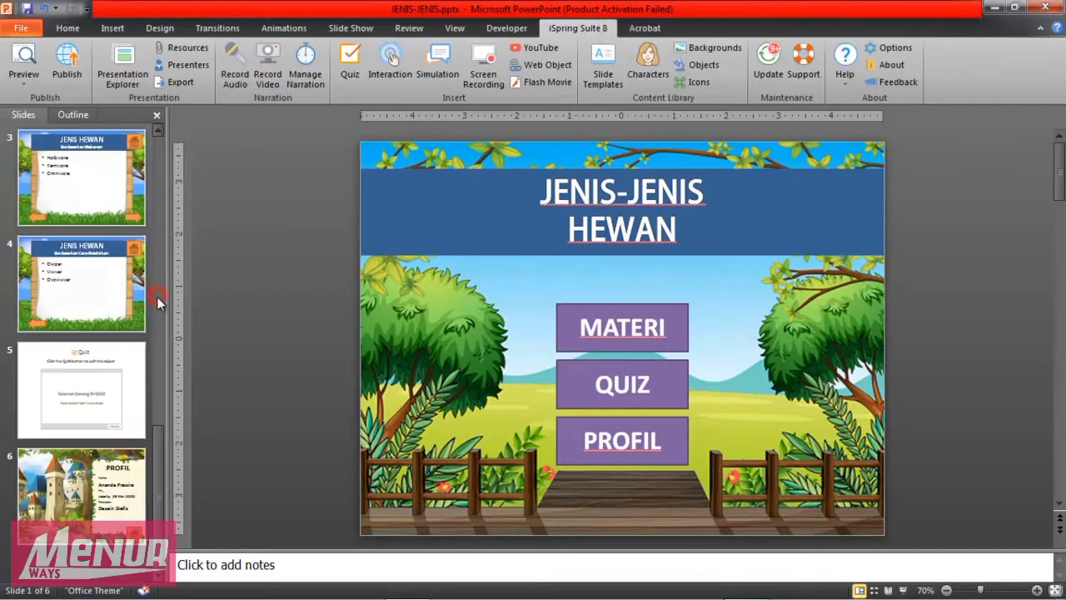
pyautogui.click(156, 403)
pyautogui.click(161, 428)
pyautogui.click(161, 378)
pyautogui.click(159, 383)
pyautogui.click(161, 274)
pyautogui.click(158, 324)
pyautogui.click(108, 414)
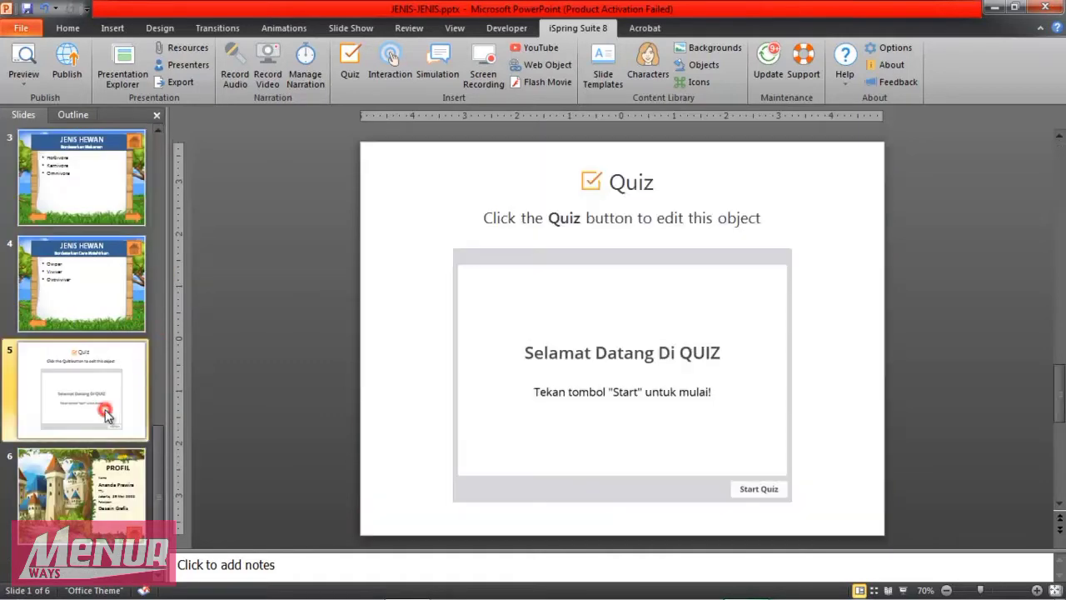
pyautogui.click(163, 161)
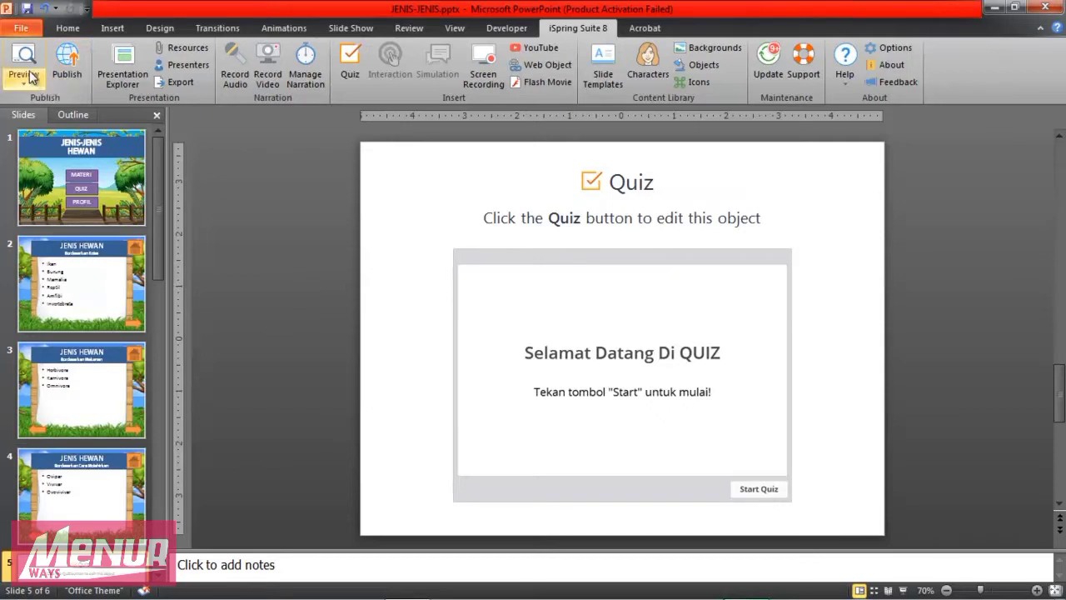
# - Open iSpring's Publish Presentation dialog with WEB output to D:\YOUTUBE WYN\PPT
pyautogui.click(71, 69)
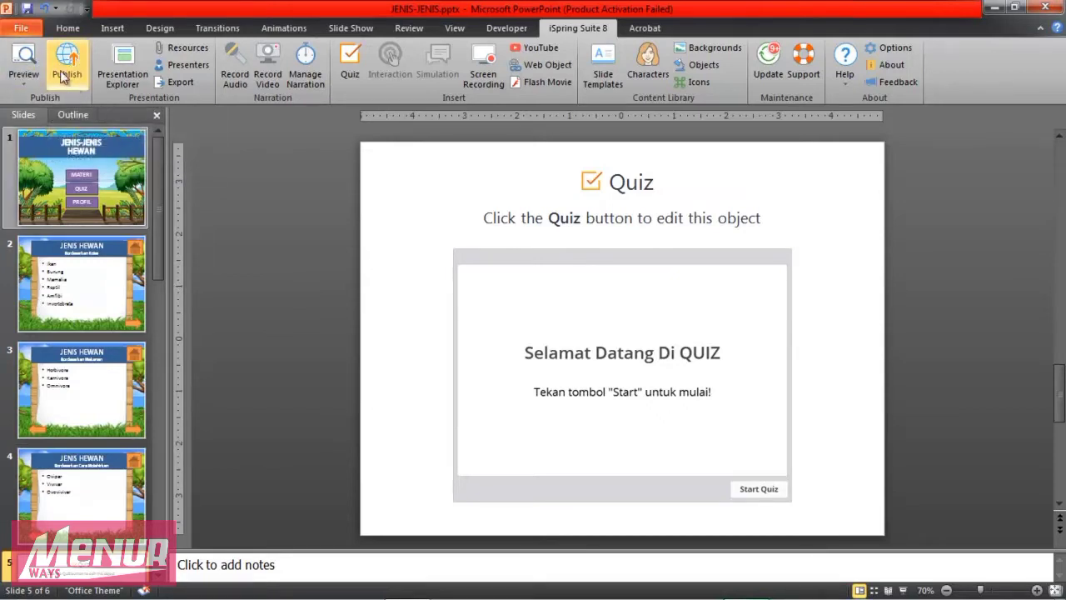
pyautogui.click(70, 73)
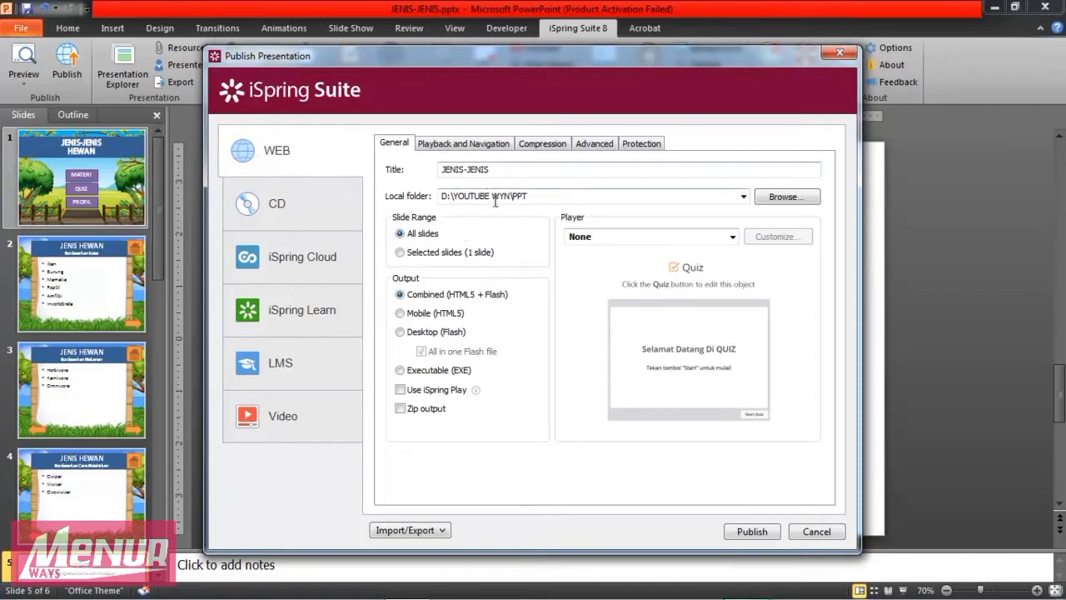
# - Review the playback, compression, advanced and protection publish options, then return to General
pyautogui.click(435, 143)
pyautogui.click(540, 143)
pyautogui.click(580, 143)
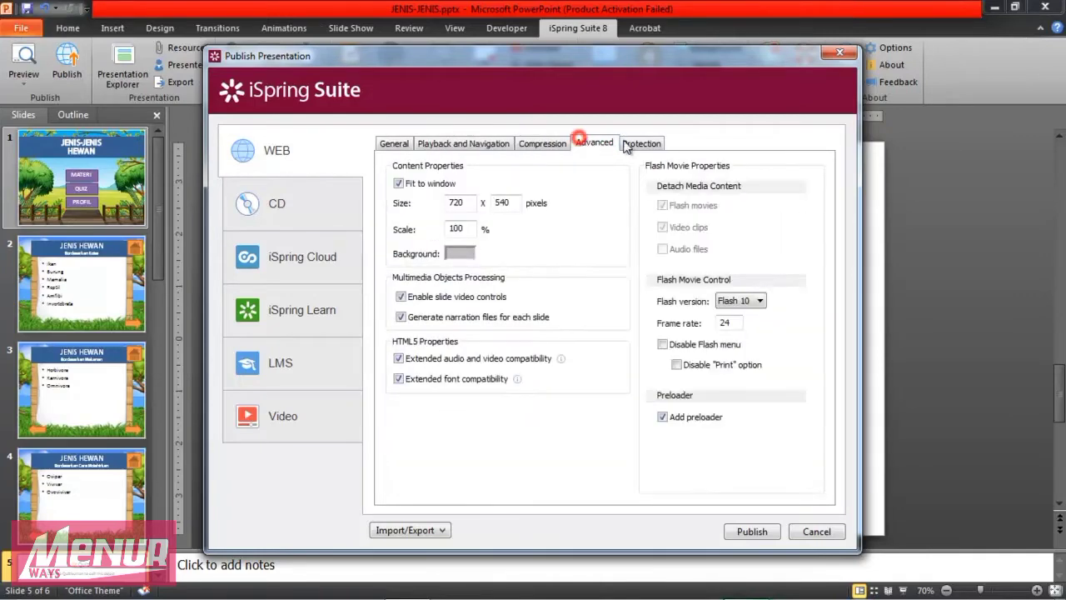
pyautogui.click(631, 142)
pyautogui.click(393, 142)
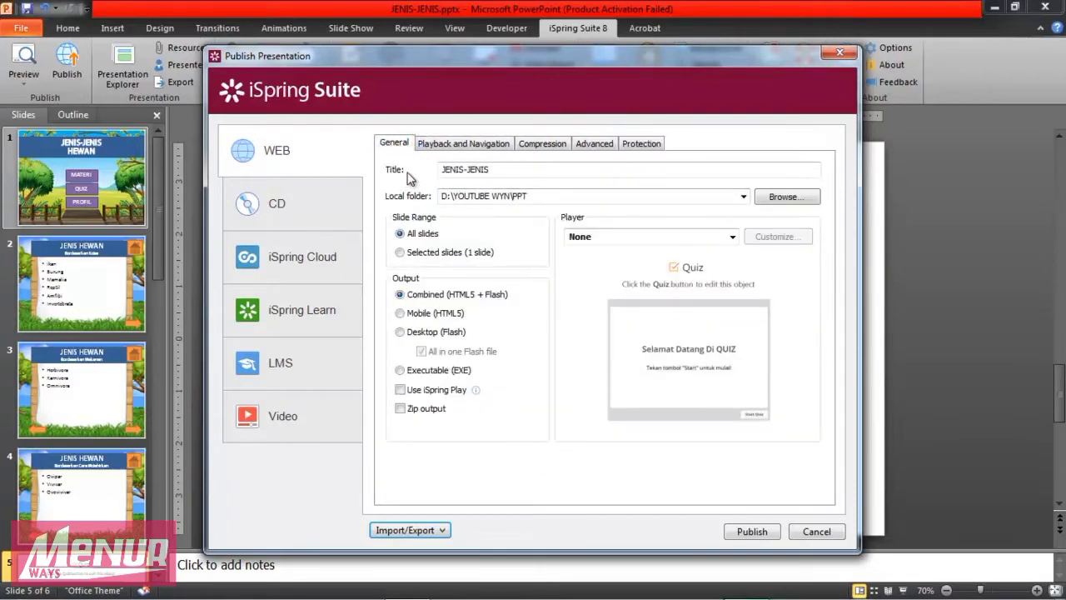
# - Append HEWAN to make the title JENIS-JENIS HEWAN and choose Mobile (HTML5) output
pyautogui.click(501, 170)
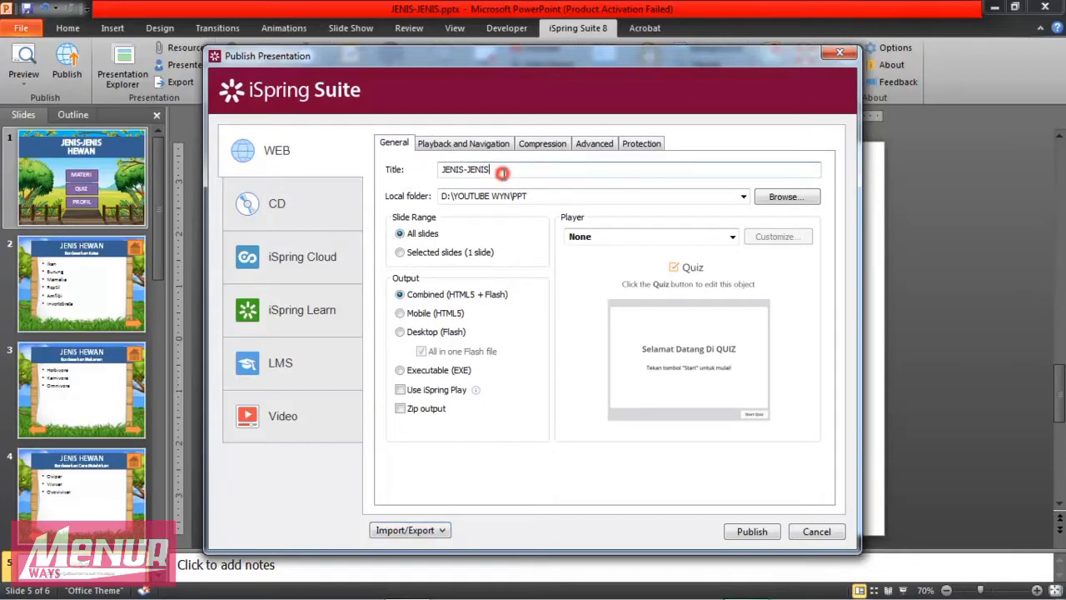
pyautogui.write('H')
pyautogui.write('ew')
pyautogui.write('AN')
pyautogui.click(416, 316)
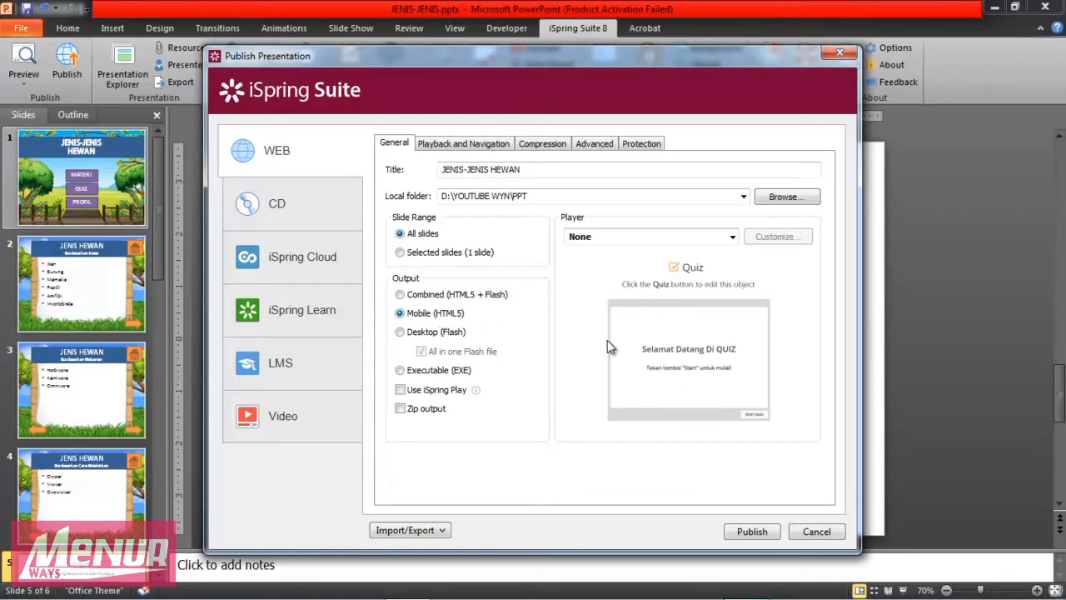
pyautogui.click(279, 202)
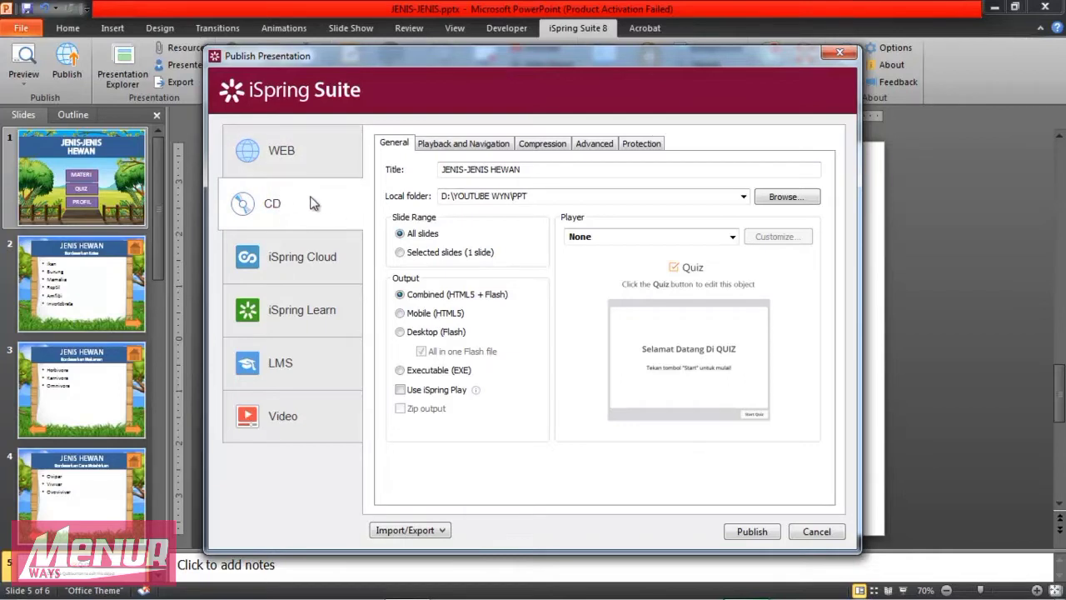
pyautogui.click(324, 248)
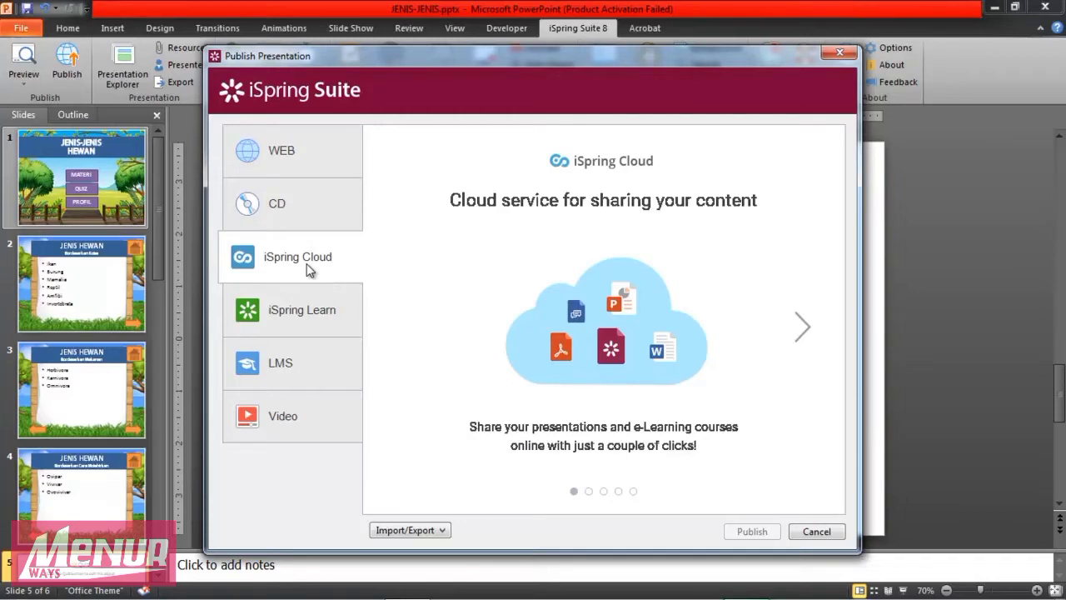
pyautogui.click(309, 307)
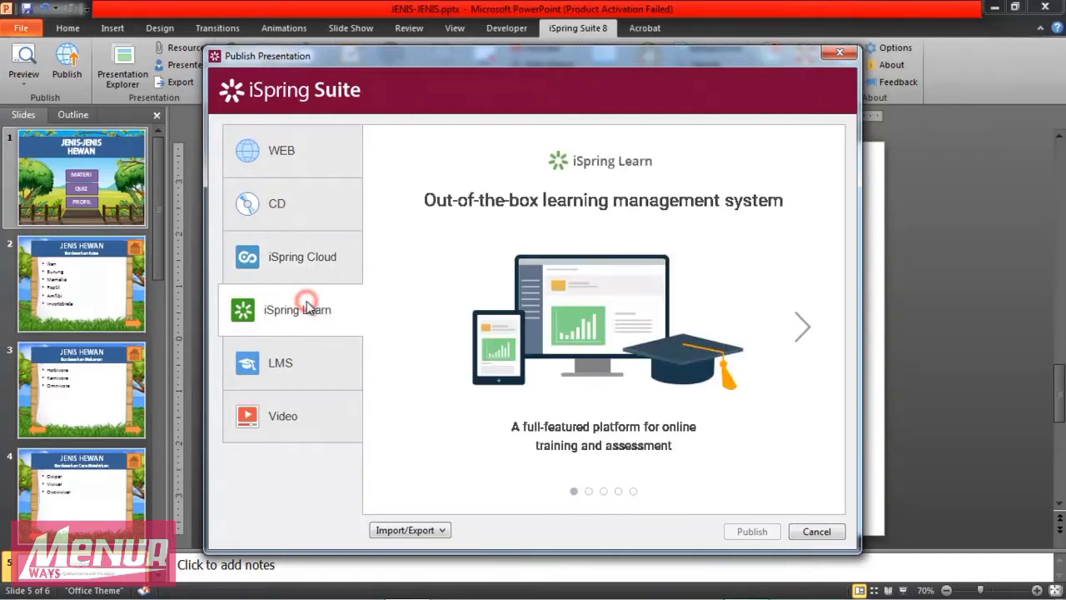
pyautogui.click(328, 364)
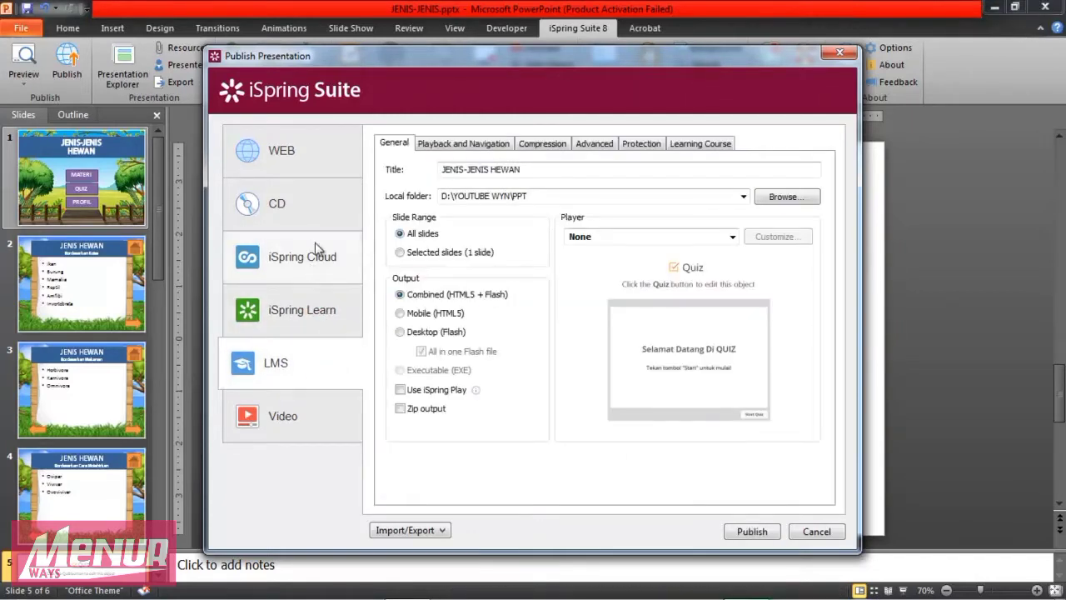
pyautogui.click(305, 408)
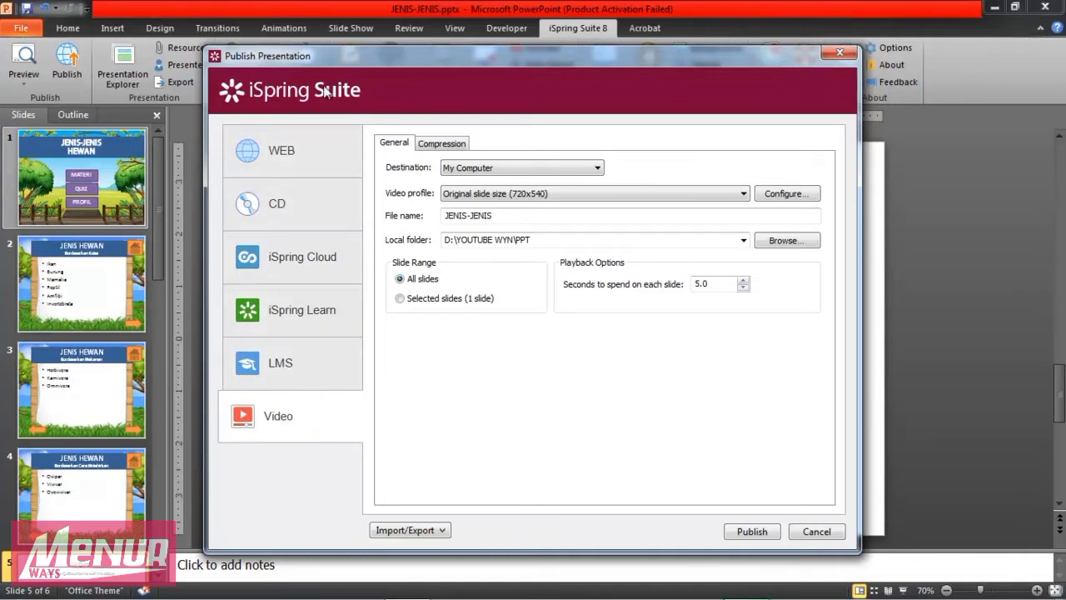
pyautogui.click(311, 147)
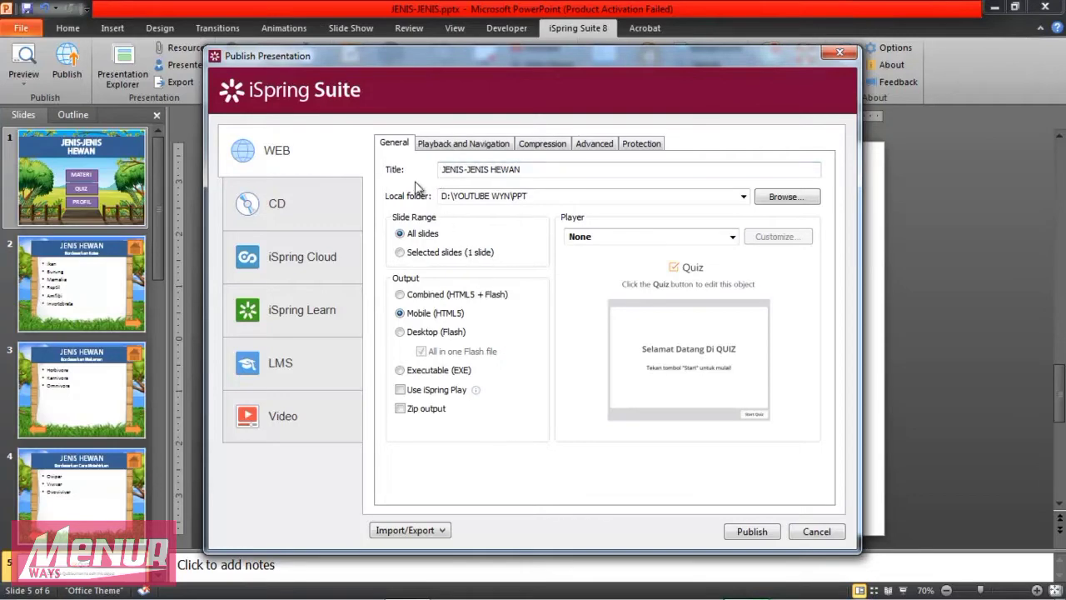
pyautogui.click(459, 145)
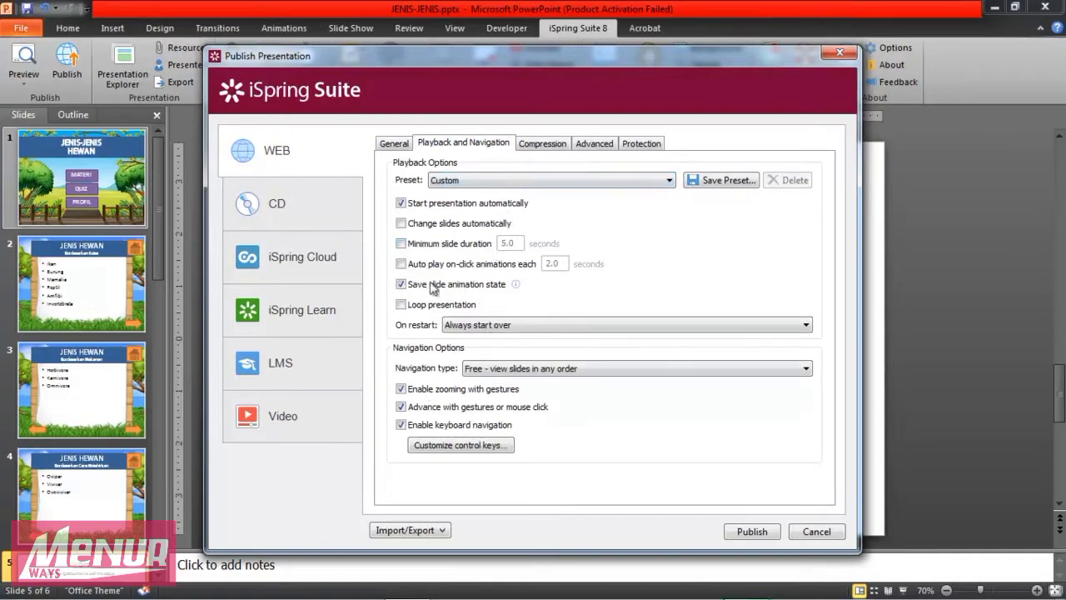
pyautogui.click(542, 147)
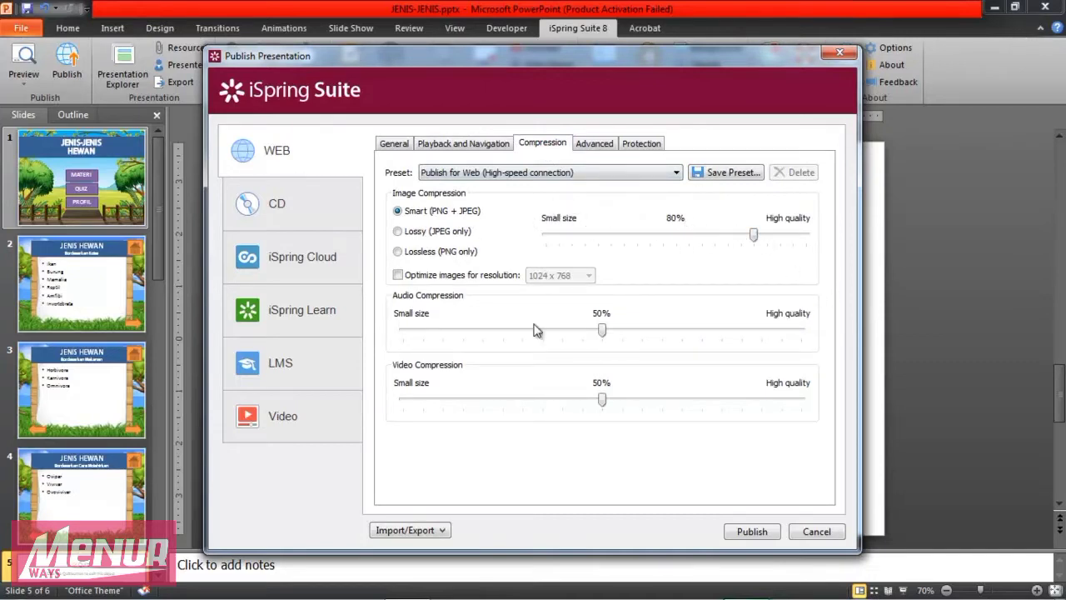
pyautogui.click(592, 145)
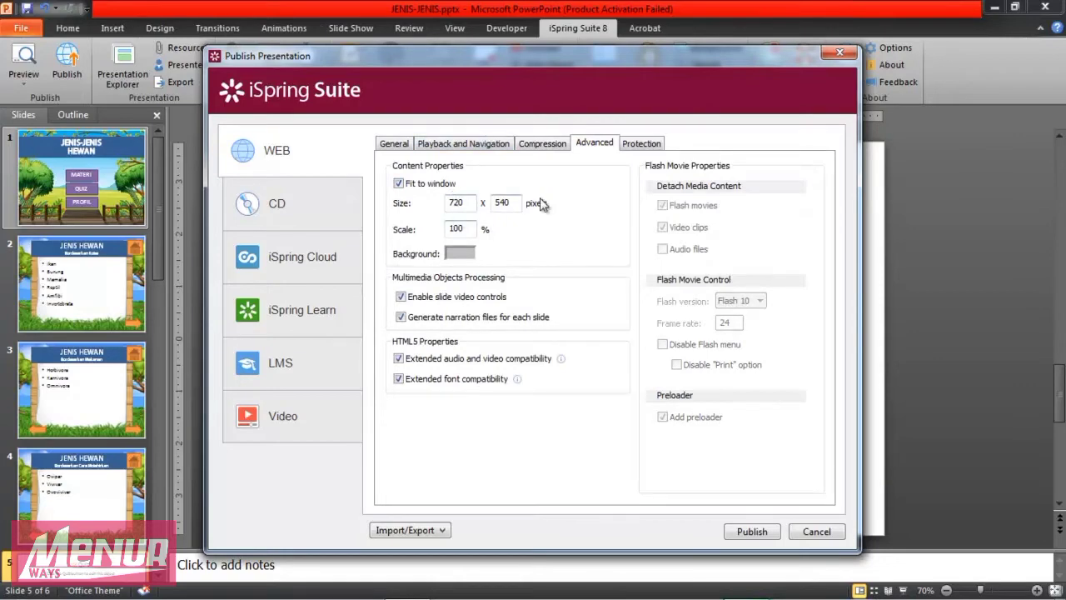
pyautogui.click(640, 144)
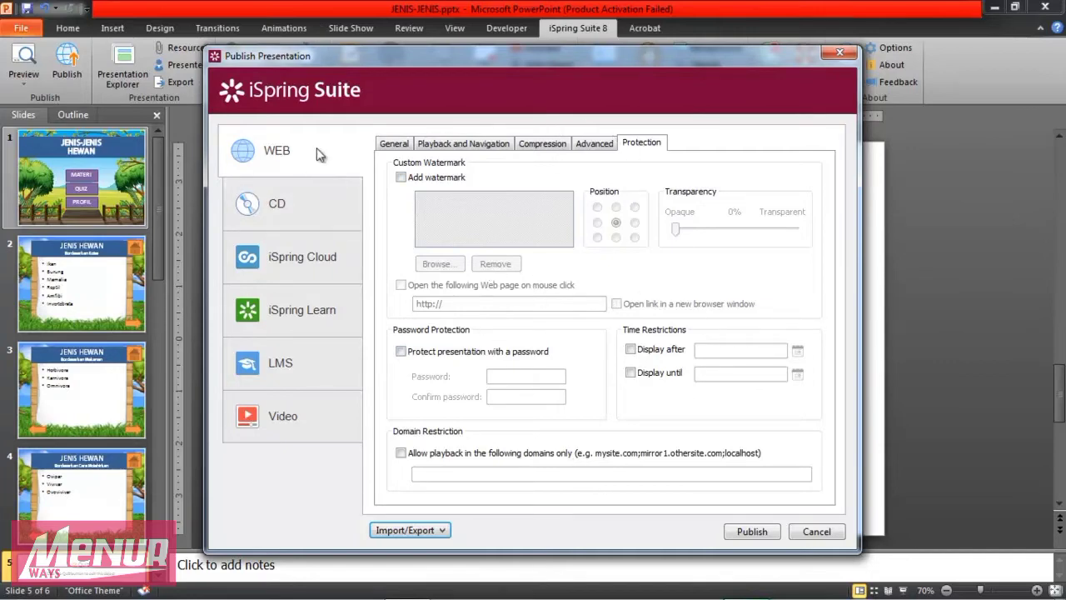
pyautogui.click(402, 142)
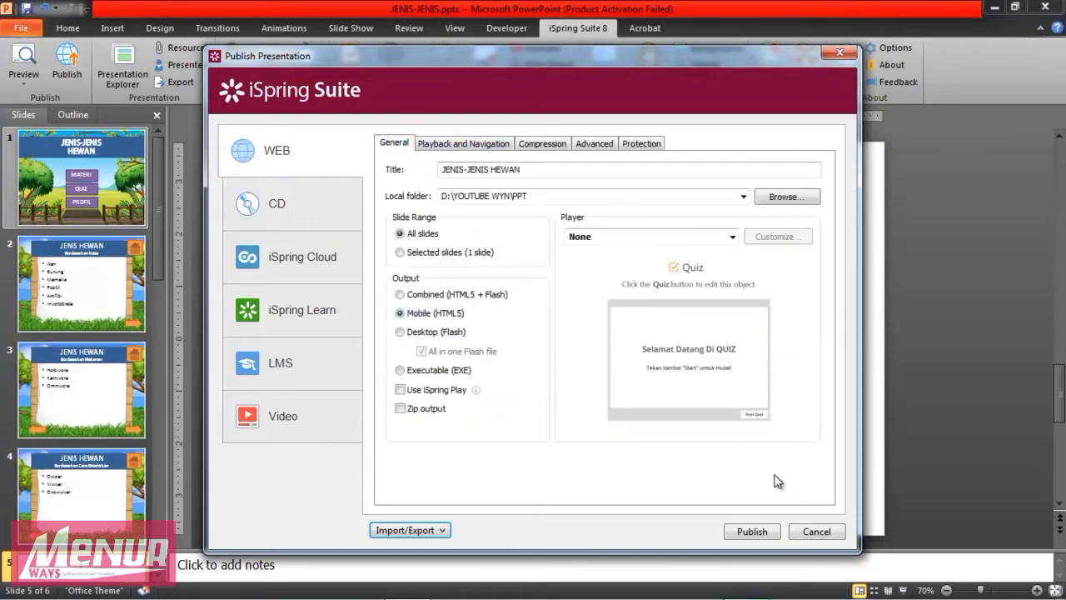
# - Publish the deck as HTML5 into D:\YOUTUBE WYN\PPT and close the preview window
pyautogui.click(754, 533)
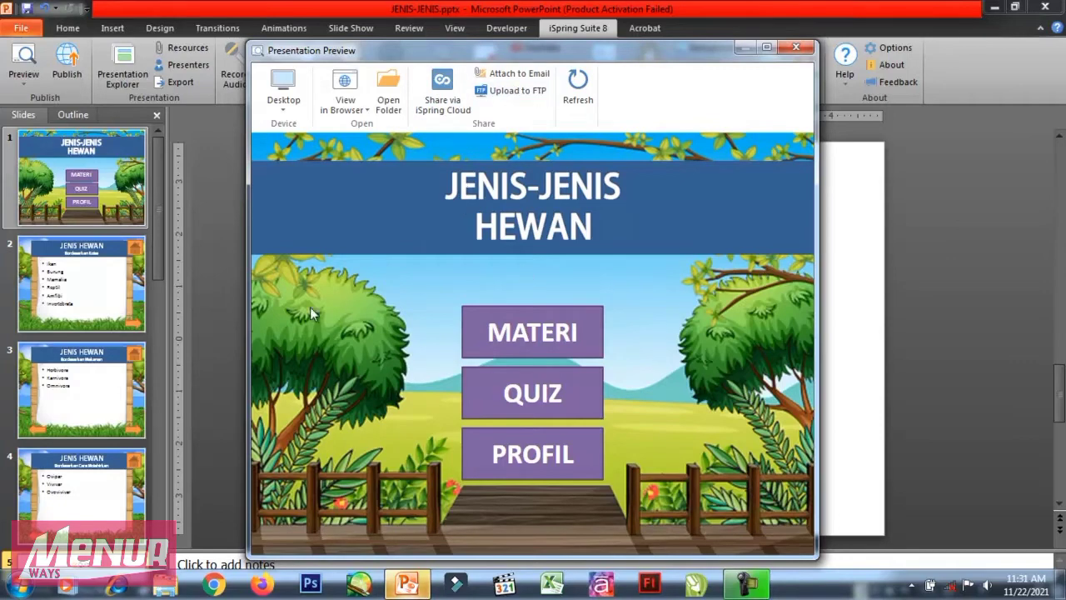
pyautogui.click(788, 53)
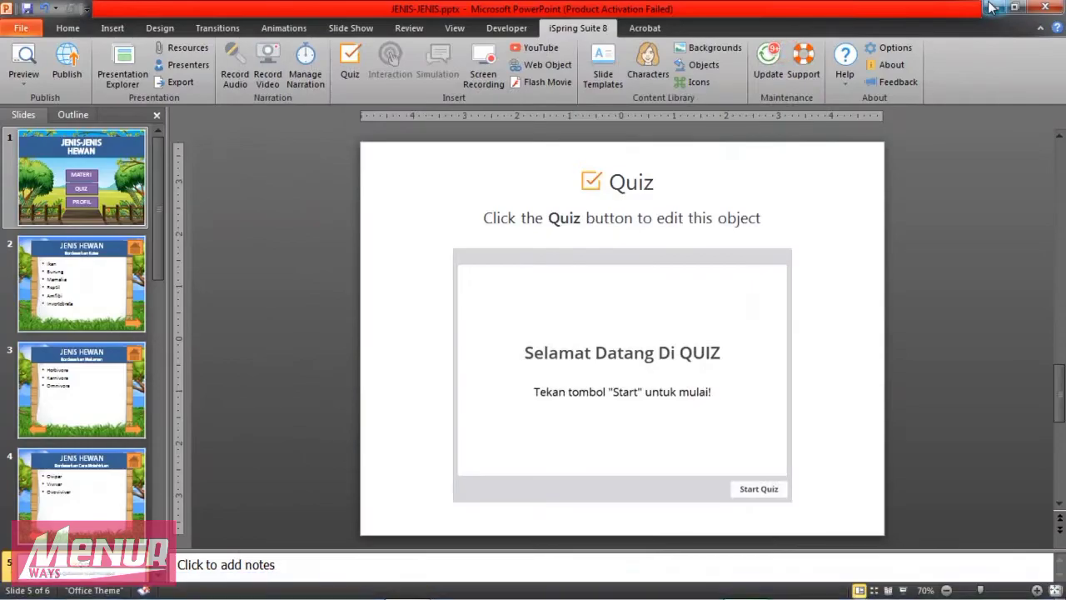
# - Minimize PowerPoint and browse drive D to YOUTUBE WYN > PPT > JENIS-JENIS HEWAN (Web)
pyautogui.click(991, 8)
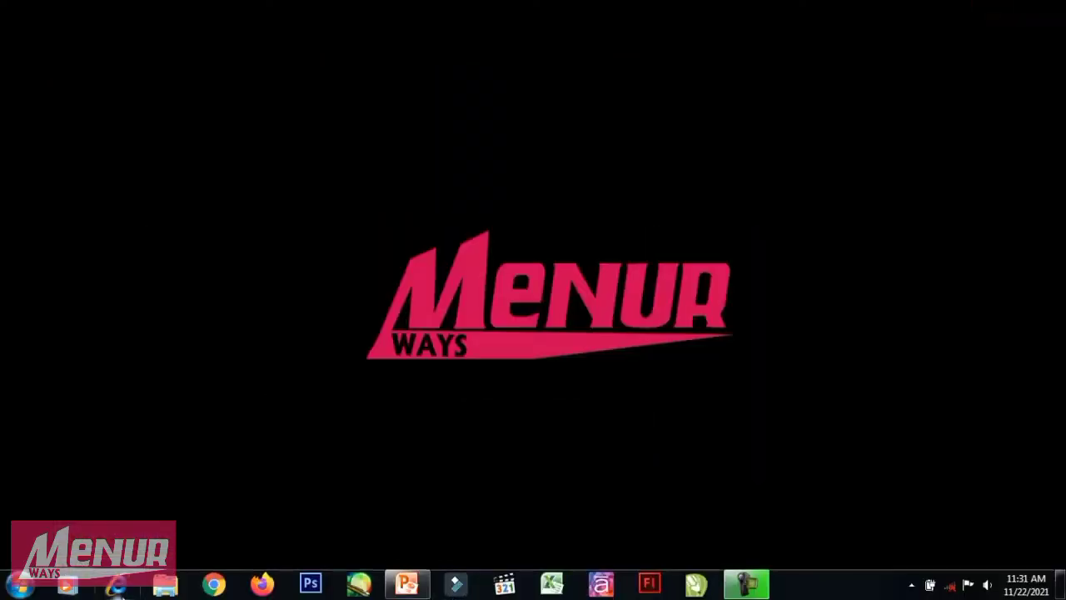
pyautogui.click(165, 585)
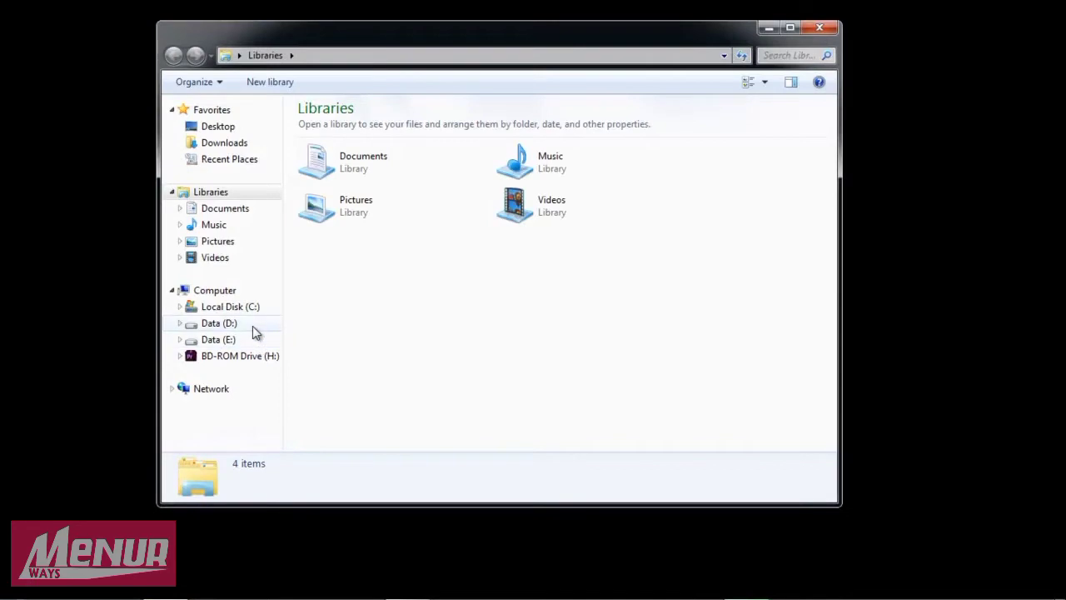
pyautogui.click(252, 326)
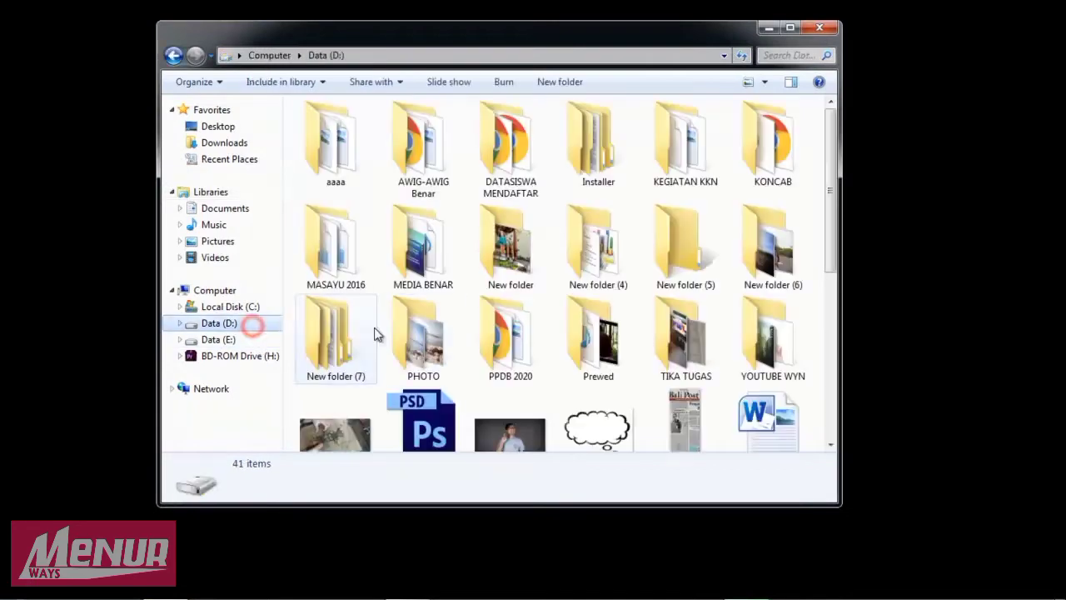
pyautogui.doubleClick(770, 337)
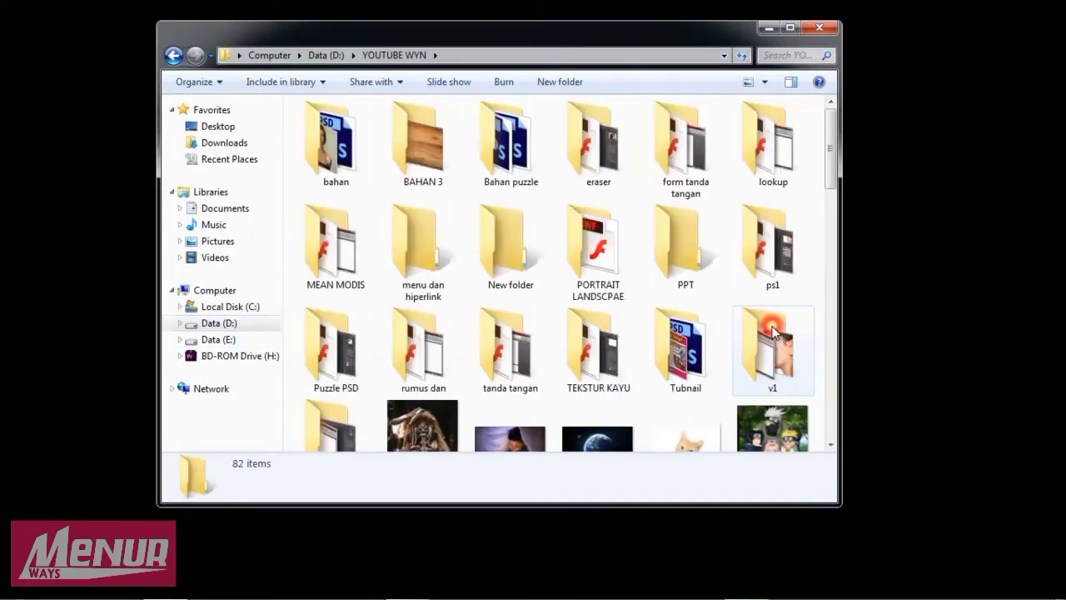
pyautogui.doubleClick(683, 250)
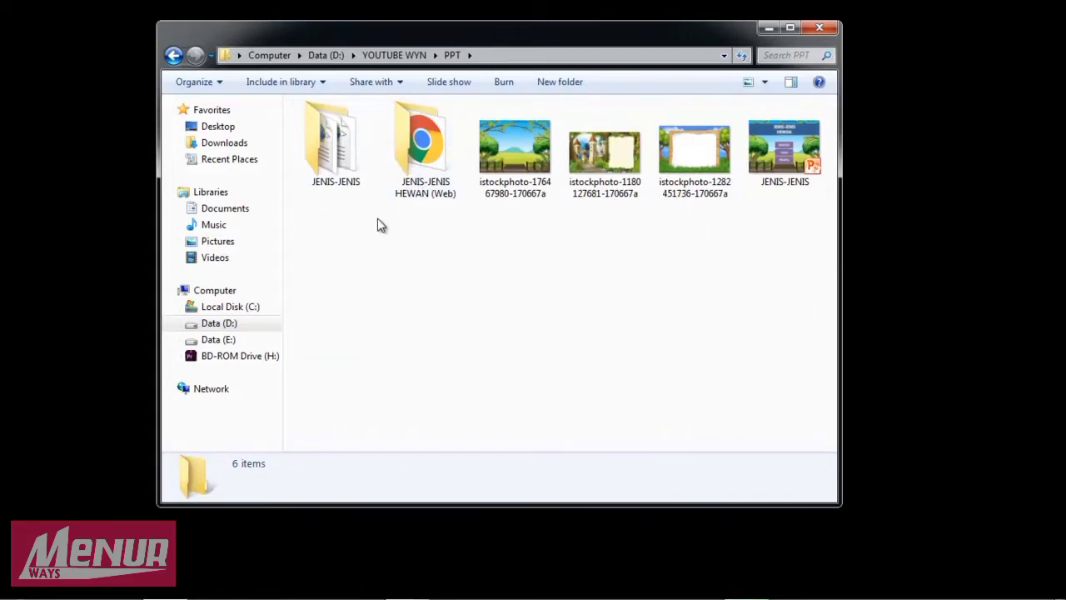
pyautogui.doubleClick(403, 154)
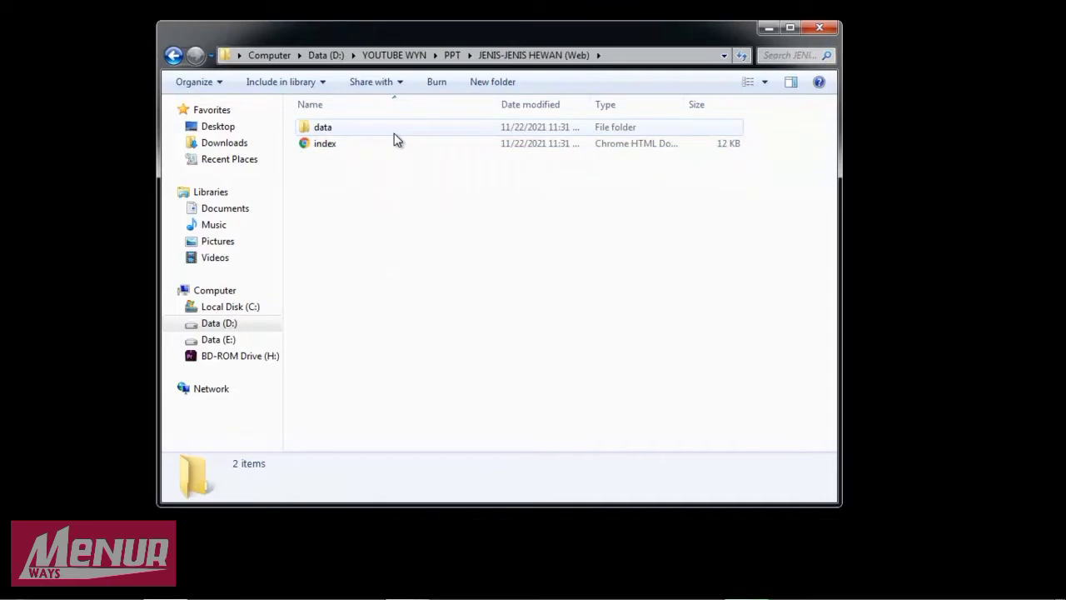
# - Check the JENIS-JENIS folder, return to JENIS-JENIS HEWAN (Web) and select its index file
pyautogui.click(173, 56)
pyautogui.doubleClick(341, 147)
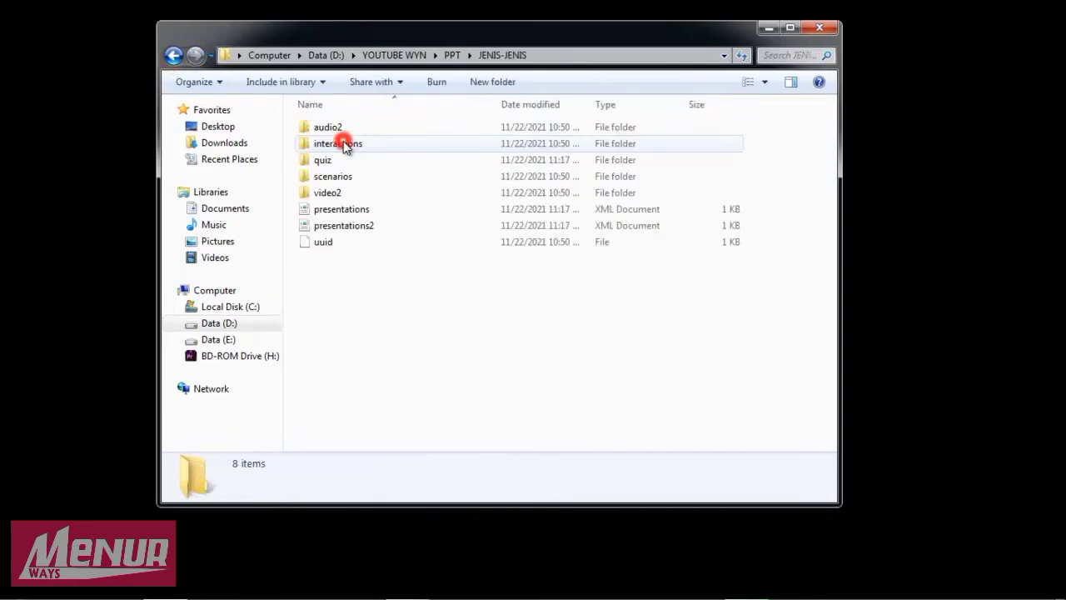
pyautogui.click(173, 56)
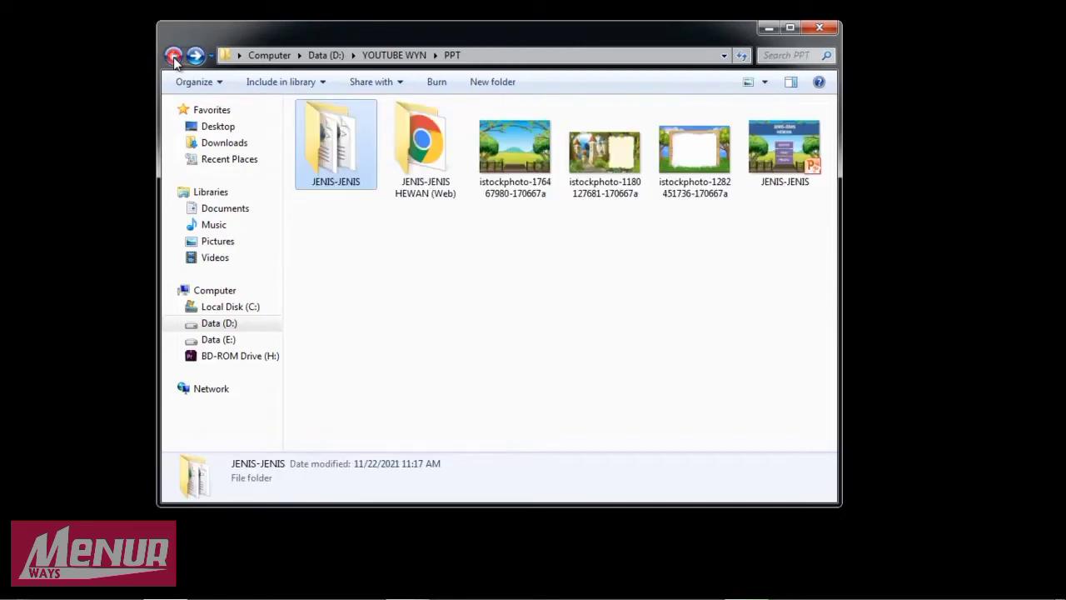
pyautogui.doubleClick(404, 161)
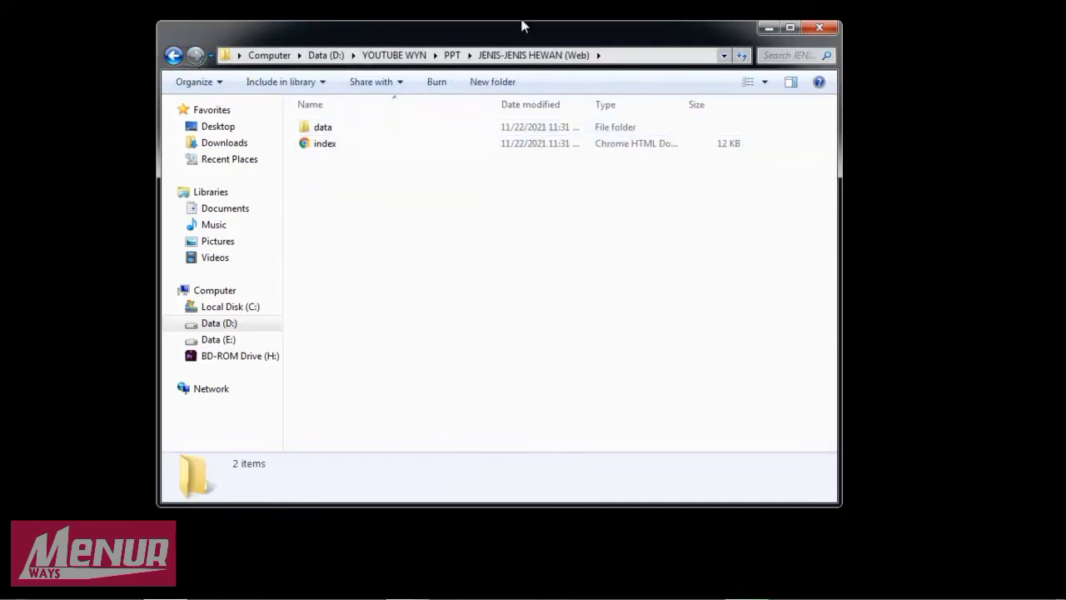
pyautogui.click(346, 147)
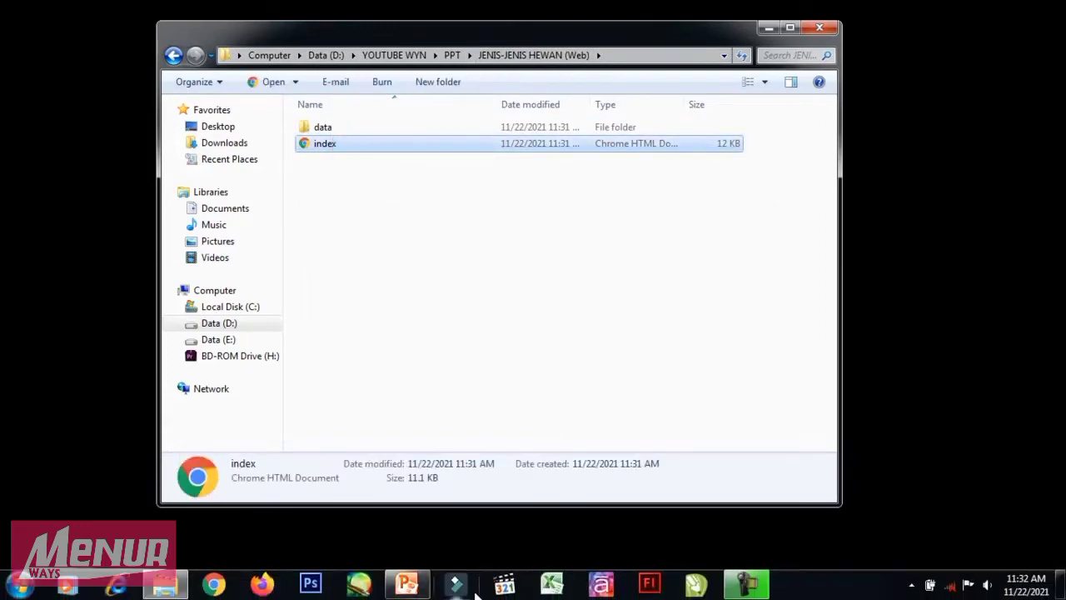
# - Open index.html in Chrome and start the quiz from the main page
pyautogui.doubleClick(331, 146)
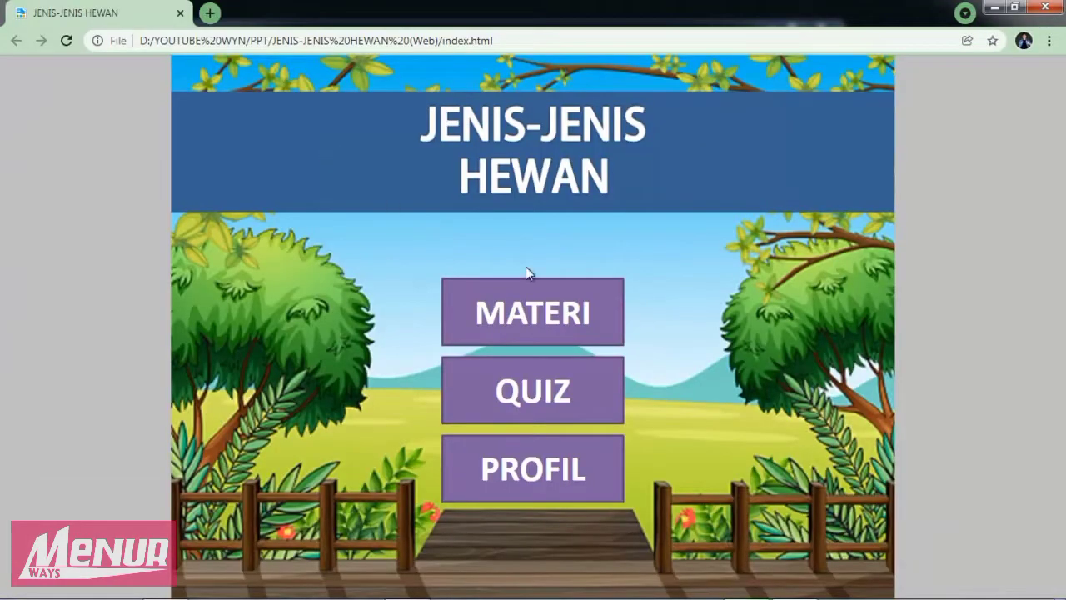
pyautogui.click(523, 380)
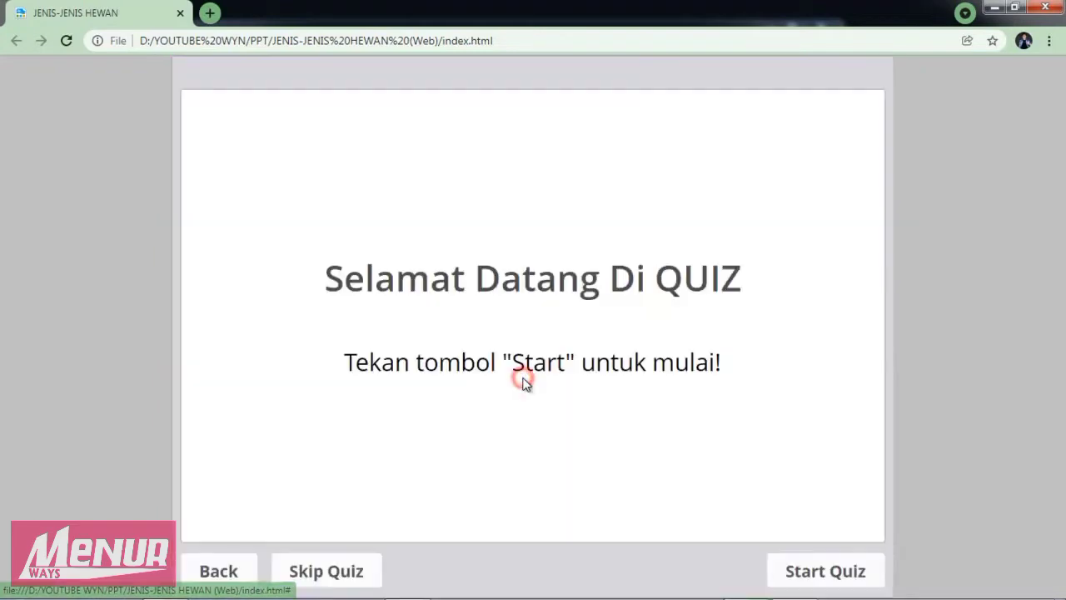
pyautogui.click(793, 583)
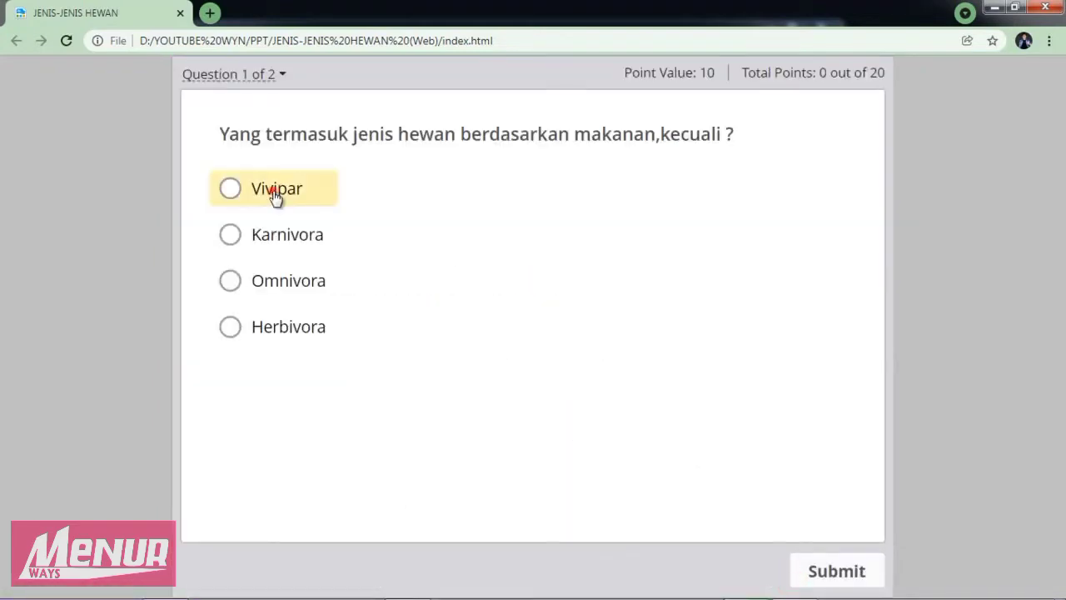
# - Answer Vivipar for question 1 and Ikan for question 2, then view the 50% result
pyautogui.click(277, 192)
pyautogui.click(806, 560)
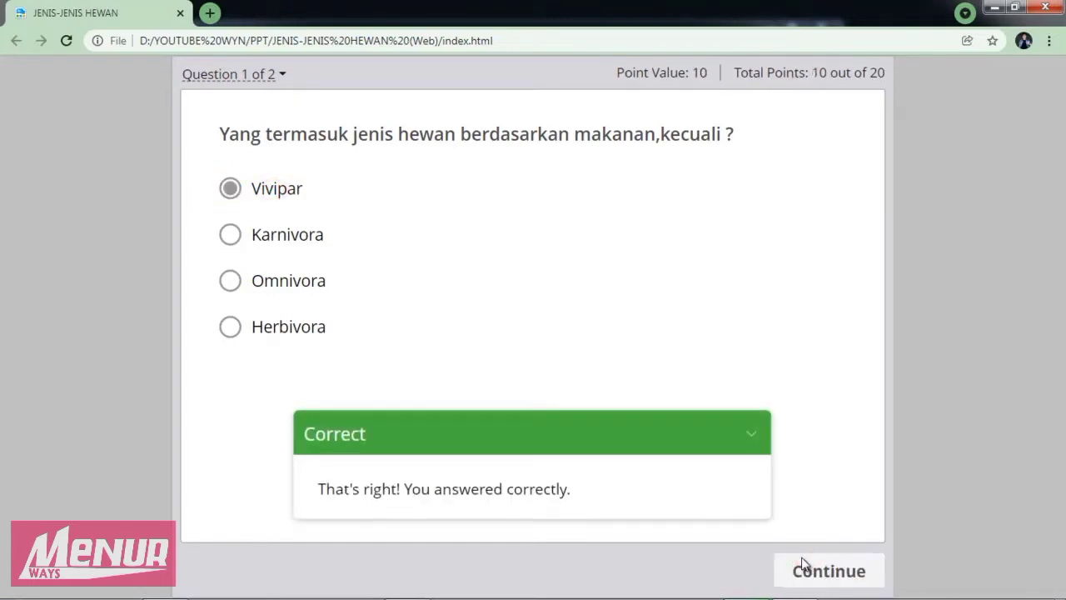
pyautogui.click(267, 279)
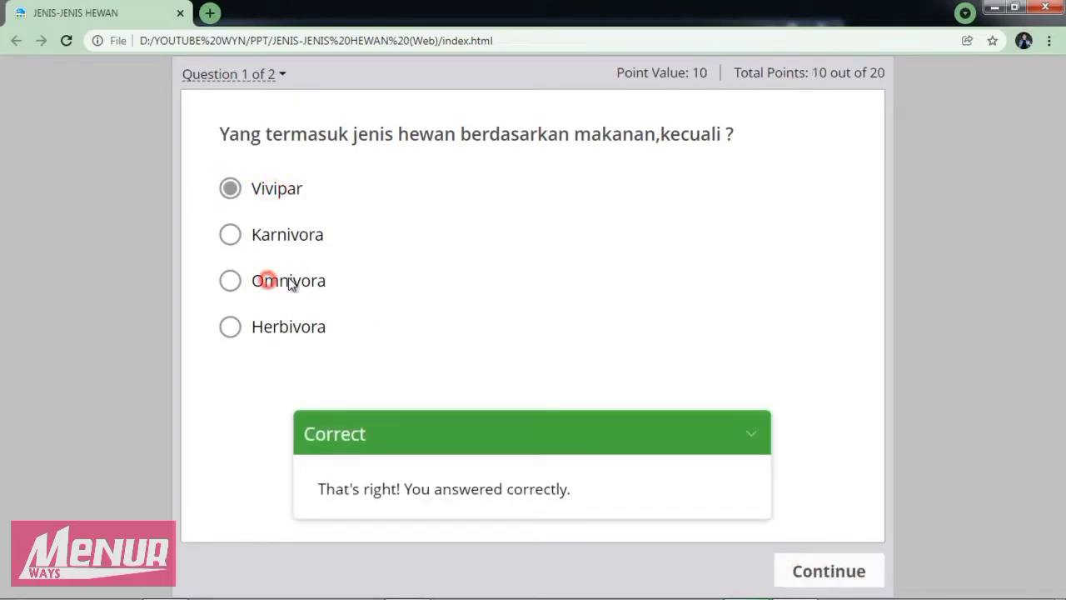
pyautogui.click(230, 279)
pyautogui.click(806, 571)
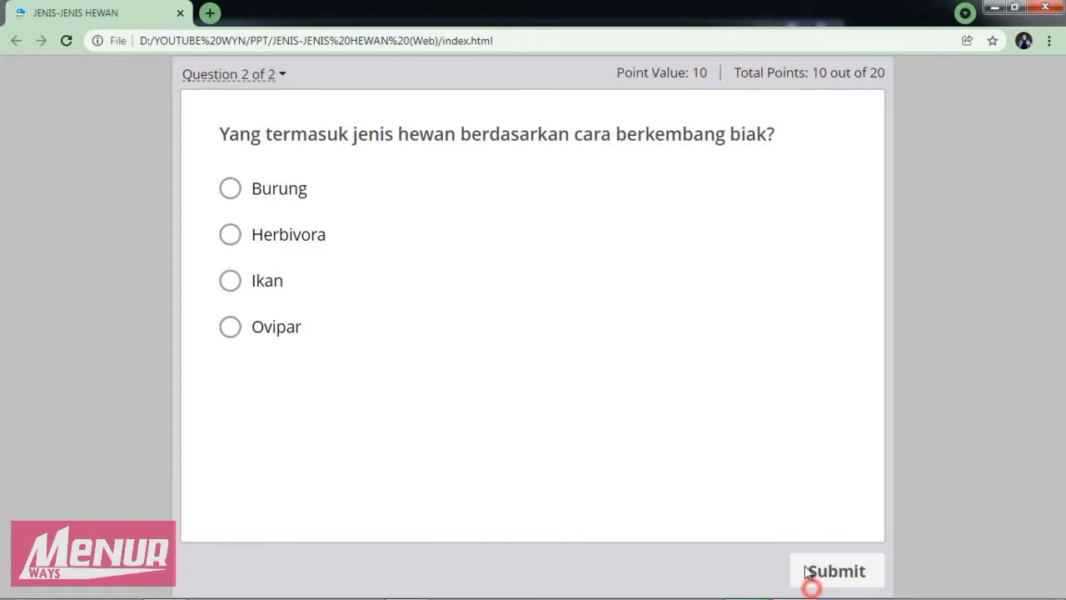
pyautogui.click(237, 281)
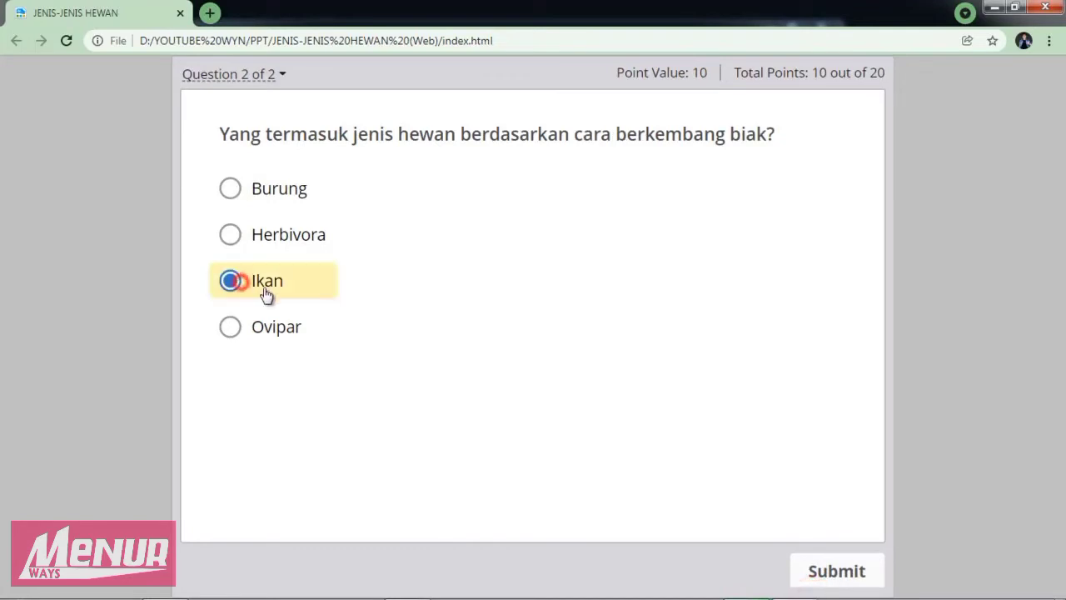
pyautogui.click(802, 570)
pyautogui.click(806, 571)
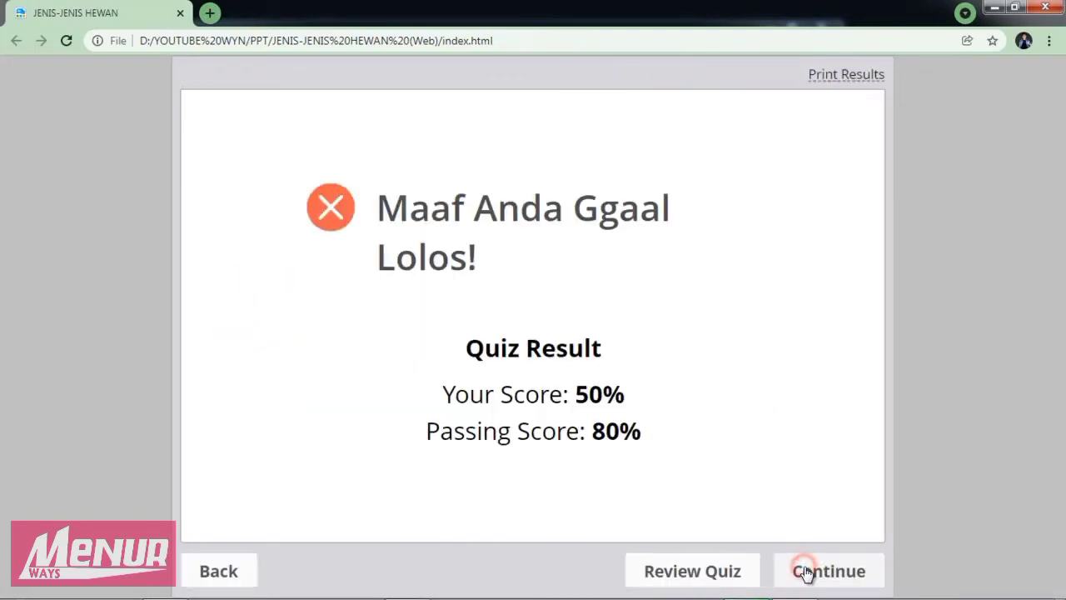
pyautogui.click(804, 572)
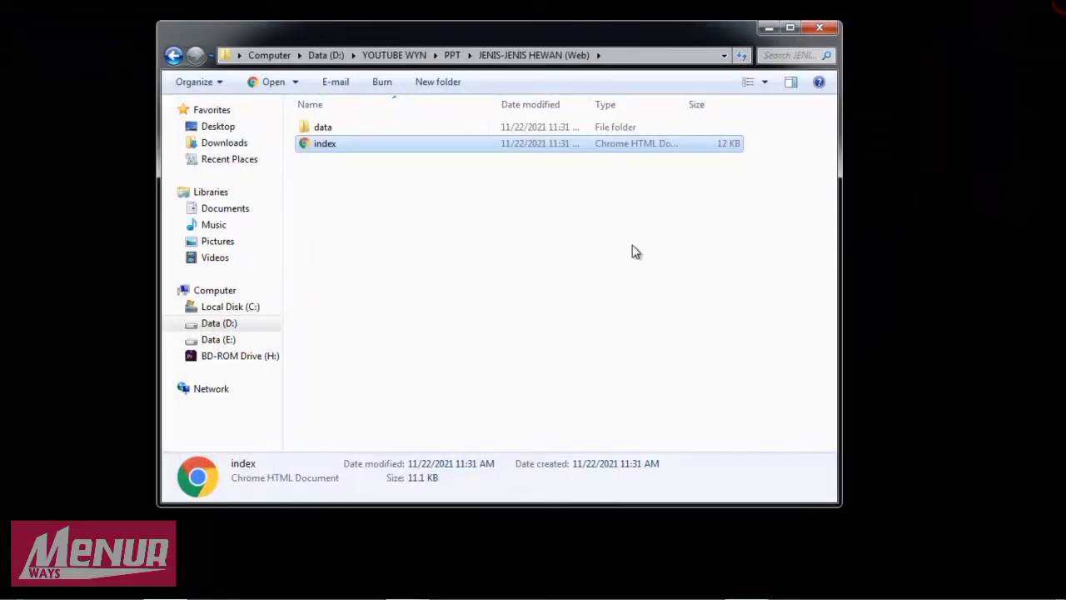
# - Refresh the JENIS-JENIS HEWAN (Web) folder listing, select index, and minimize the Explorer window
pyautogui.rightClick(349, 197)
pyautogui.click(395, 259)
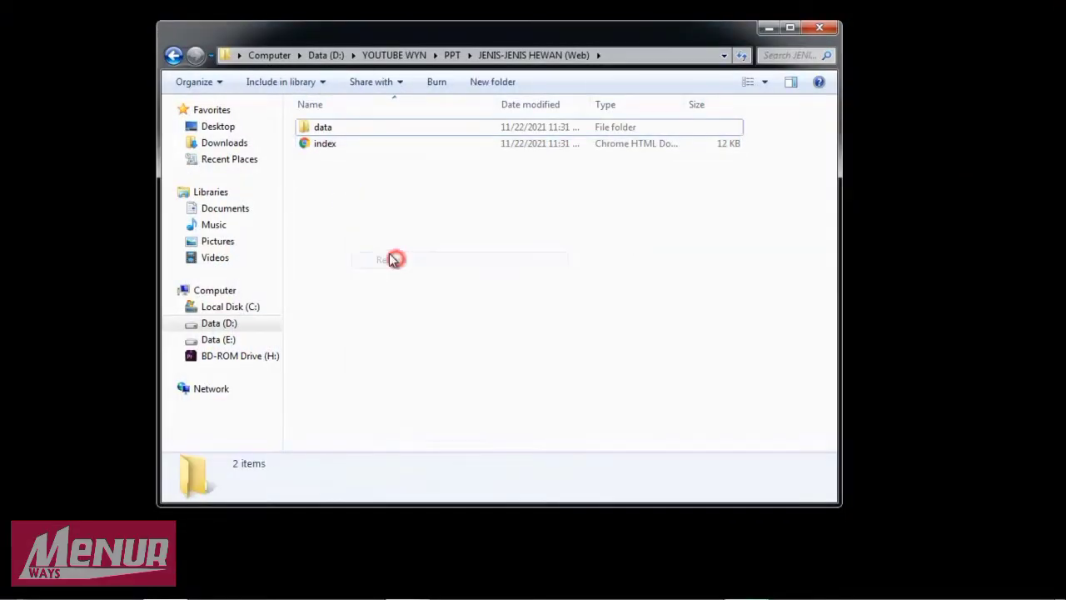
pyautogui.click(323, 148)
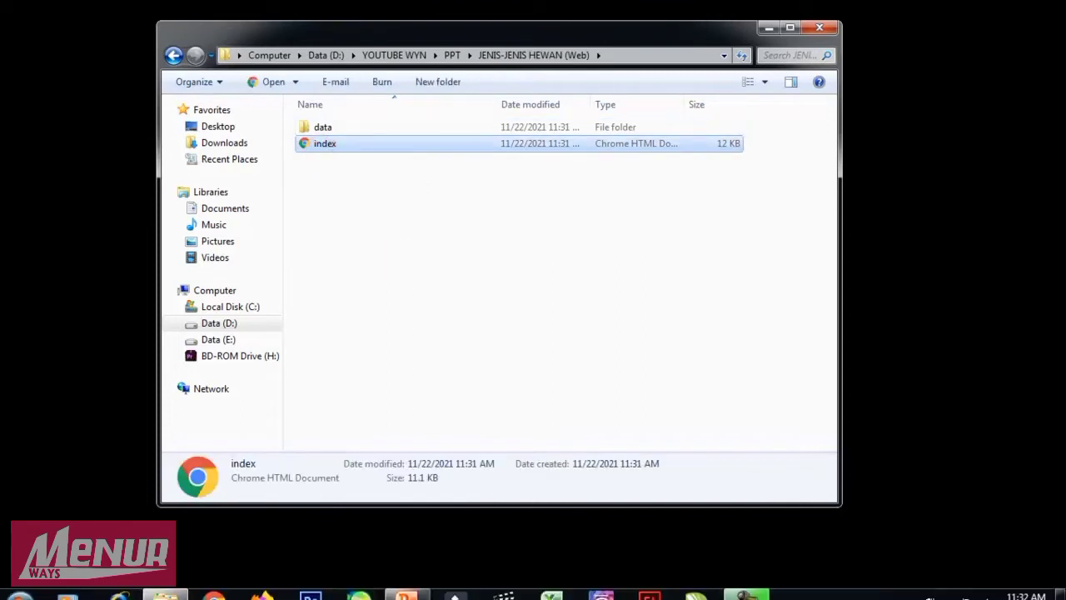
pyautogui.click(769, 27)
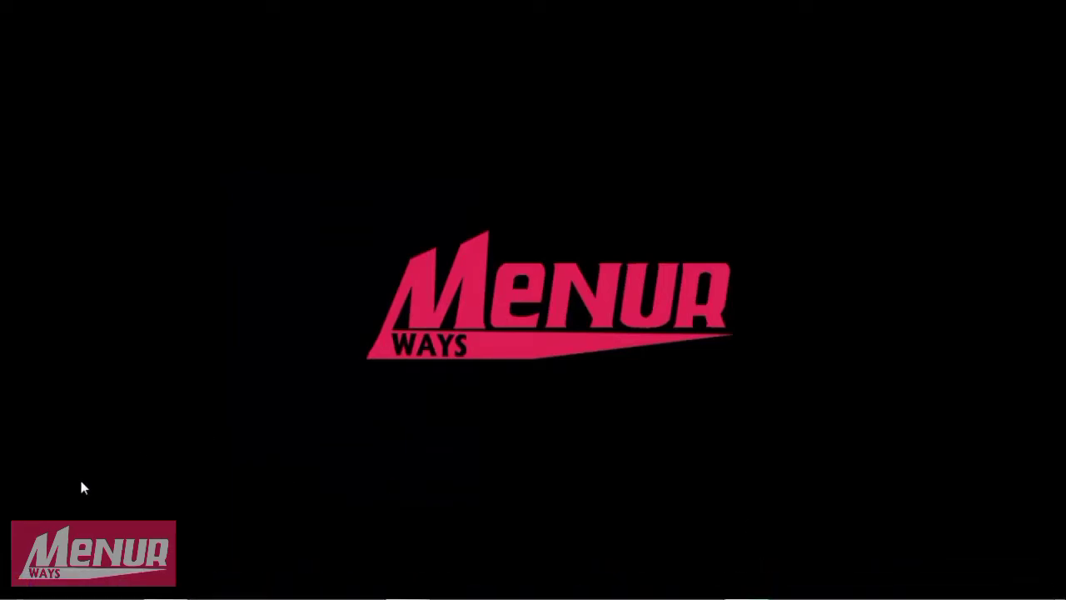
# - Launch Website 2 APK Builder Pro v5.0 from the Start menu
pyautogui.press('super')
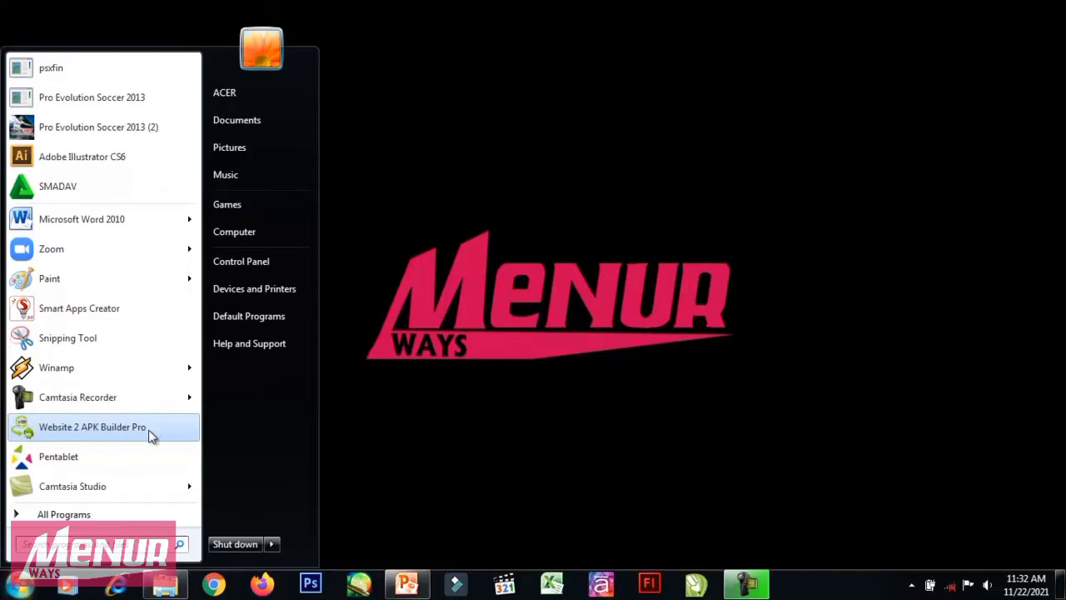
pyautogui.click(148, 426)
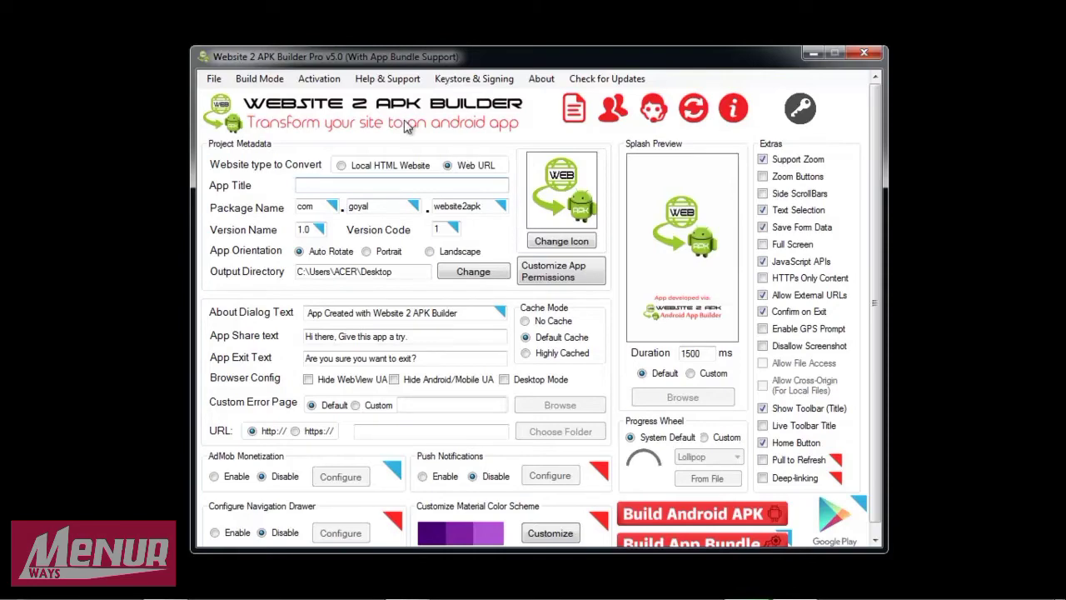
pyautogui.moveTo(400, 62); pyautogui.dragTo(394, 57)
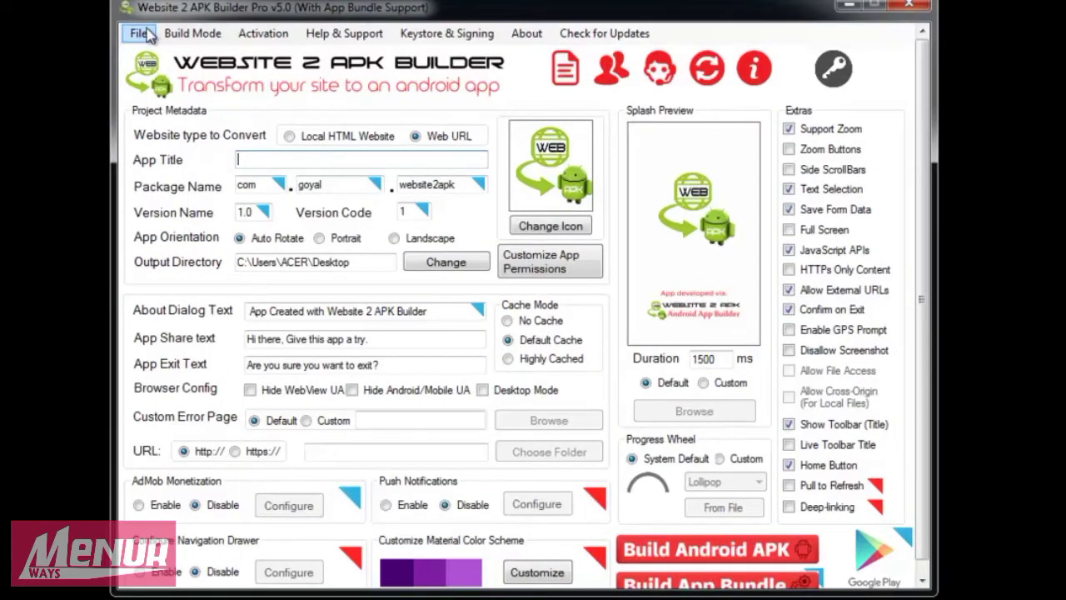
pyautogui.click(139, 33)
pyautogui.moveTo(174, 37)
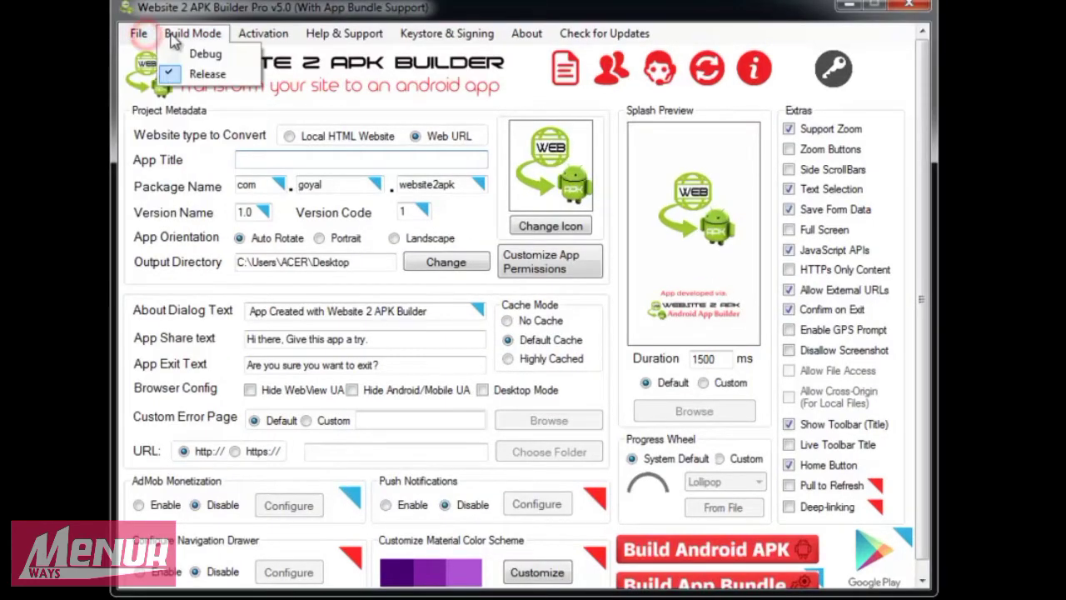
pyautogui.moveTo(274, 33)
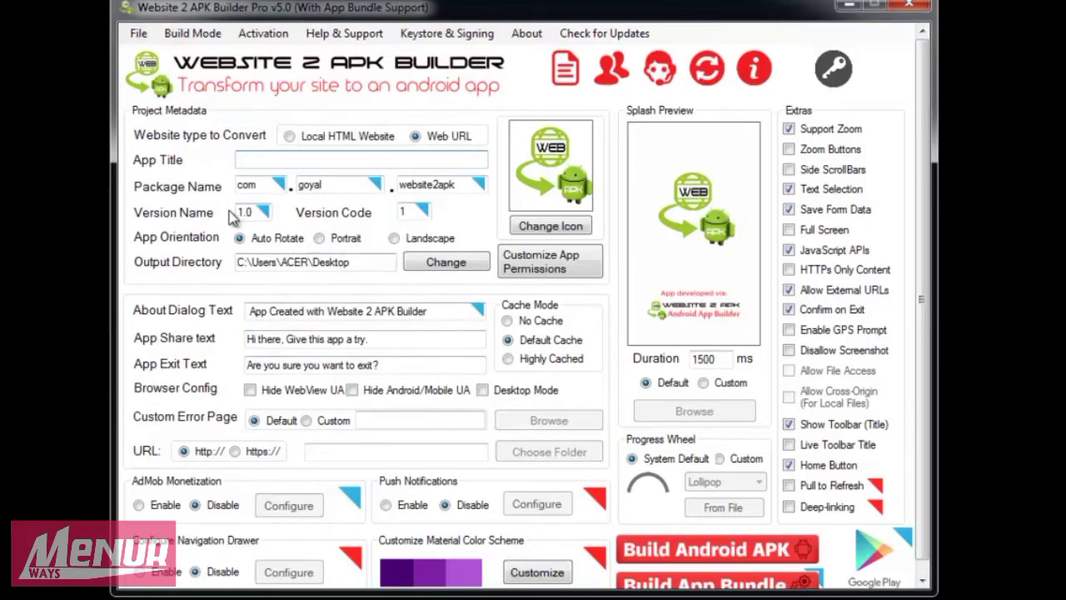
pyautogui.click(200, 31)
pyautogui.press('Right')
pyautogui.press('Right')
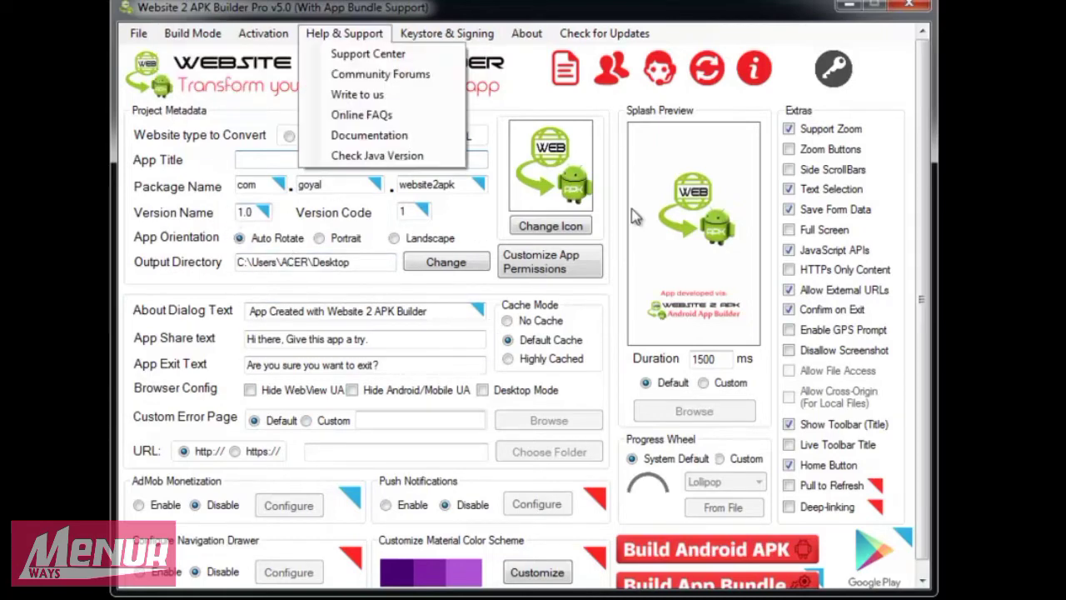
pyautogui.click(491, 71)
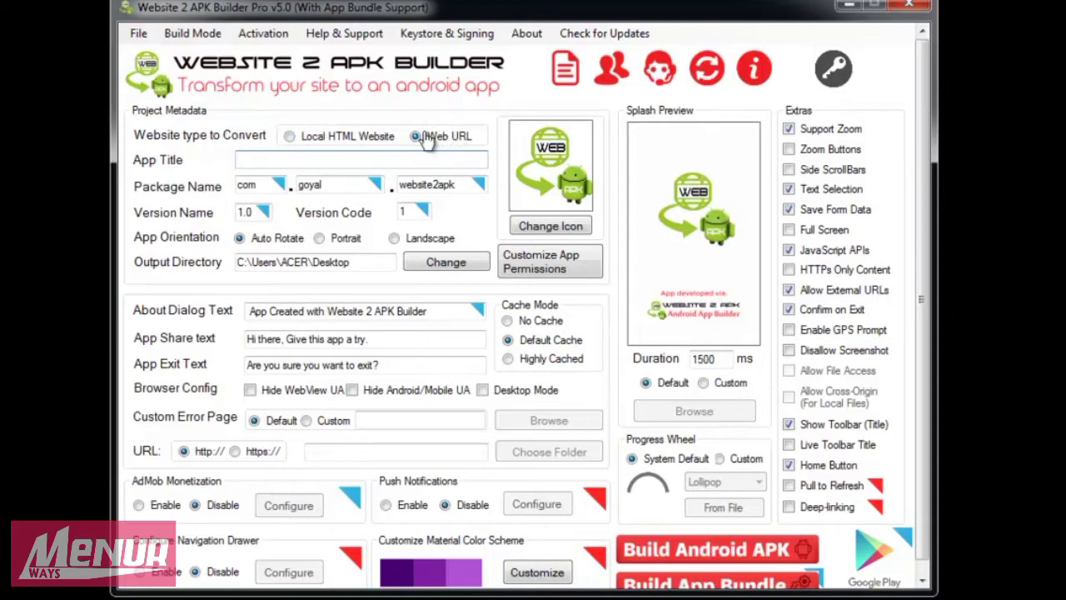
# - Choose Local HTML Website as the source and enter the app title JENIS -JENIS HEWAN
pyautogui.click(289, 138)
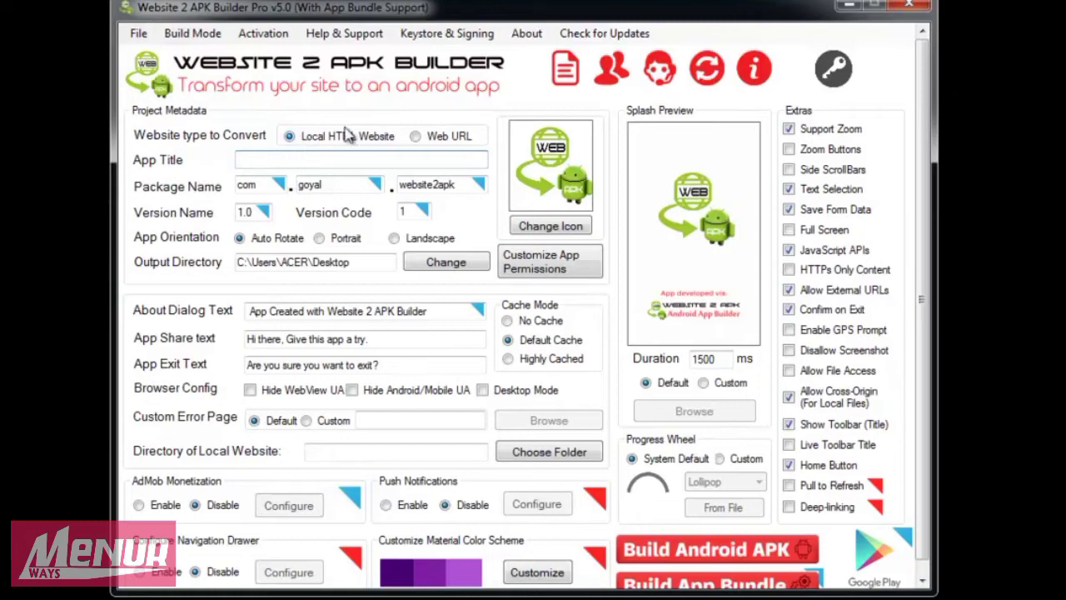
pyautogui.click(288, 160)
pyautogui.write('JENIS -JENIS HEWAN')
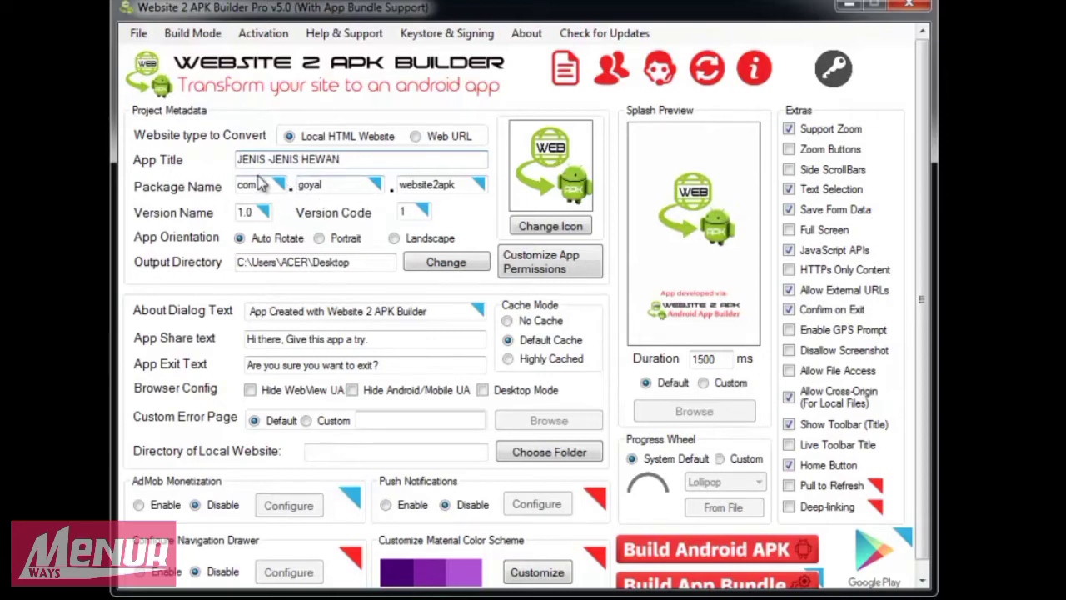
# - Dismiss the Activate Product prompt and leave App Orientation on Auto Rotate after trying Portrait and Landscape
pyautogui.click(426, 186)
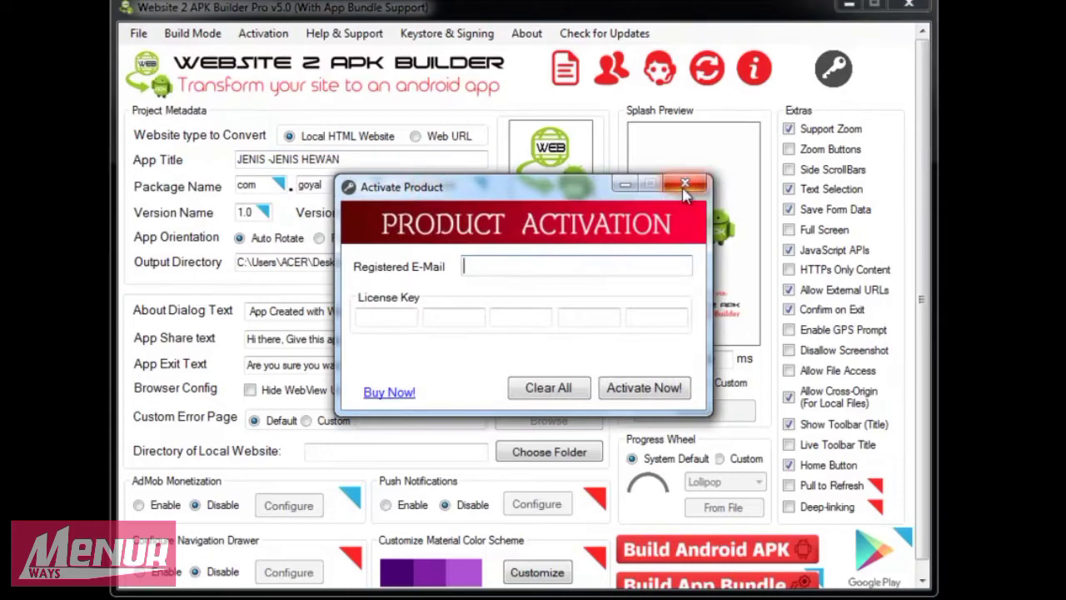
pyautogui.click(683, 190)
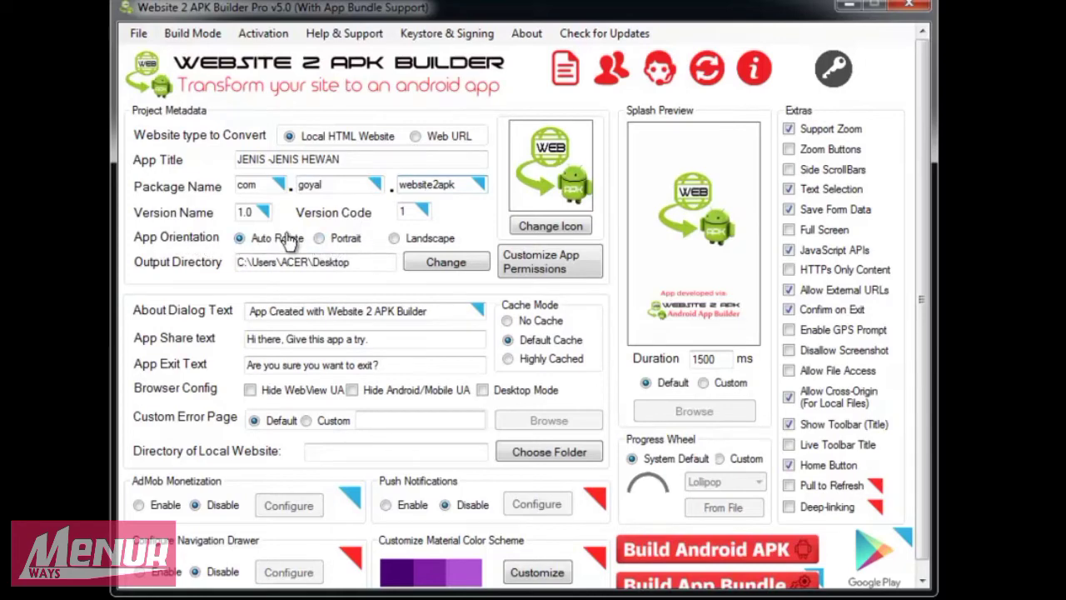
pyautogui.click(342, 239)
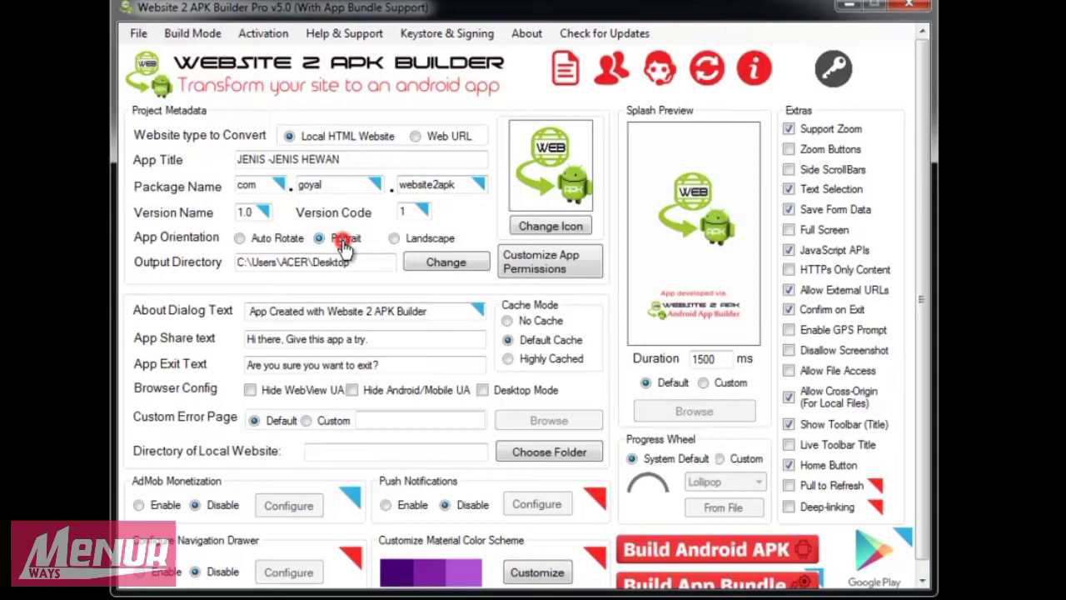
pyautogui.click(421, 238)
pyautogui.click(241, 239)
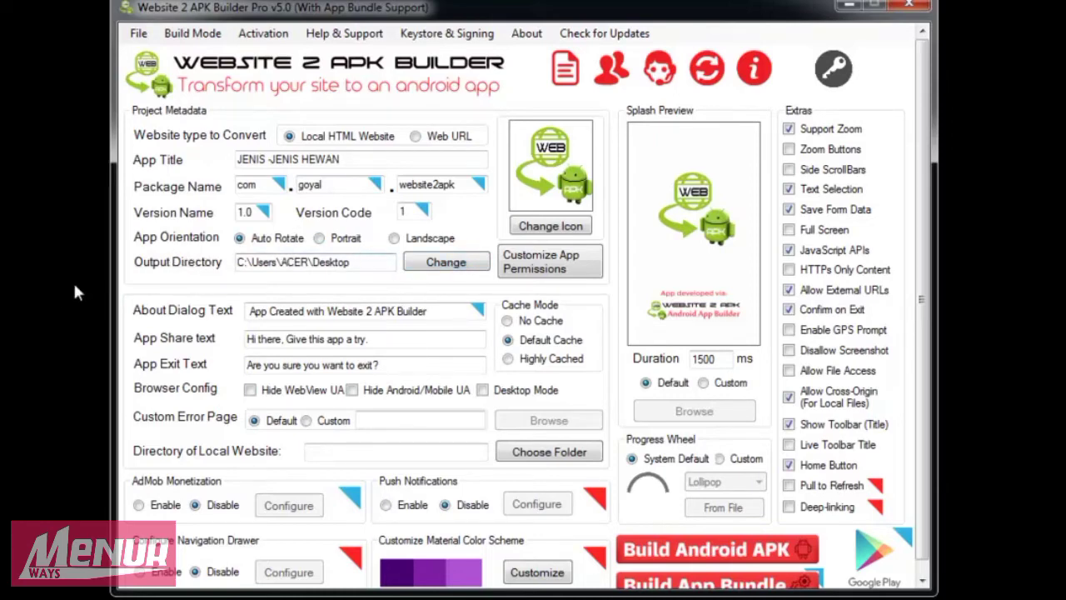
# - Set the APK output directory to D:\YOUTUBE WYN\PPT
pyautogui.click(450, 261)
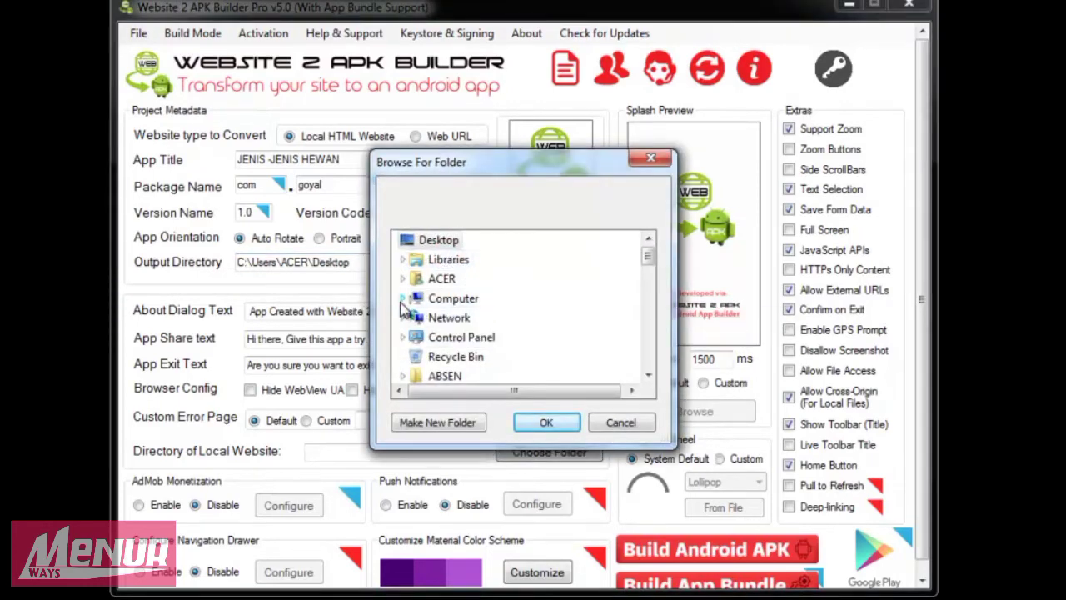
pyautogui.click(403, 298)
pyautogui.click(408, 298)
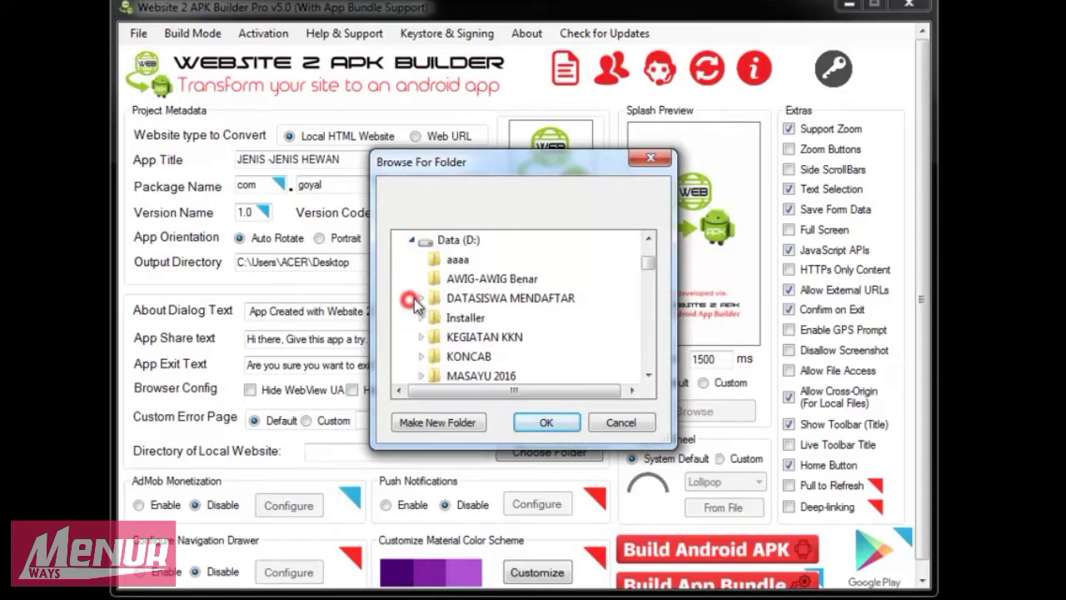
pyautogui.click(650, 330)
pyautogui.click(649, 330)
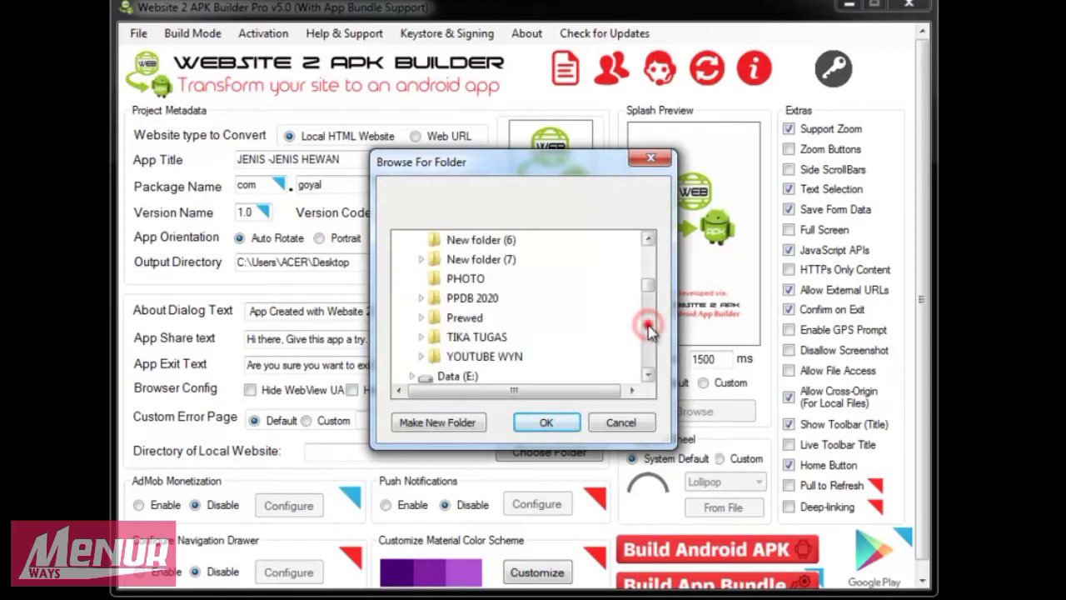
pyautogui.click(650, 330)
pyautogui.click(423, 240)
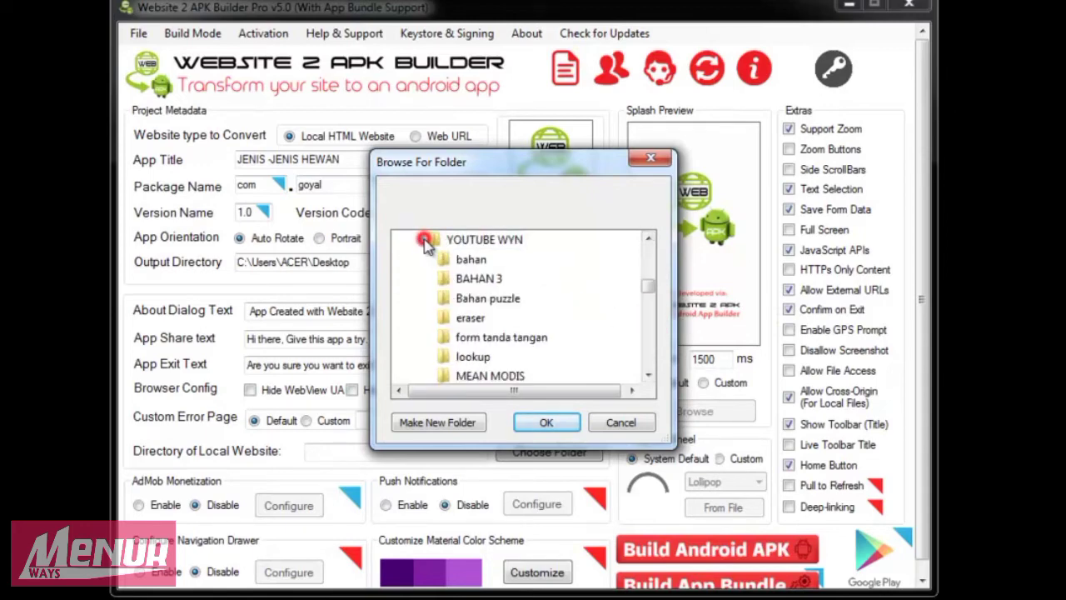
pyautogui.moveTo(648, 287); pyautogui.dragTo(653, 303)
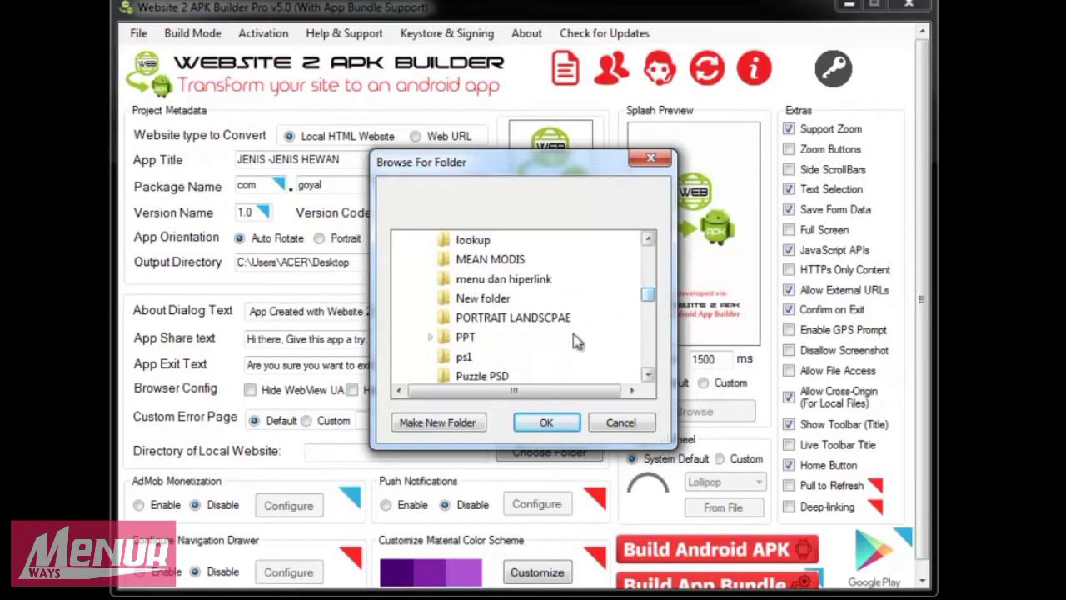
pyautogui.click(463, 337)
pyautogui.click(546, 422)
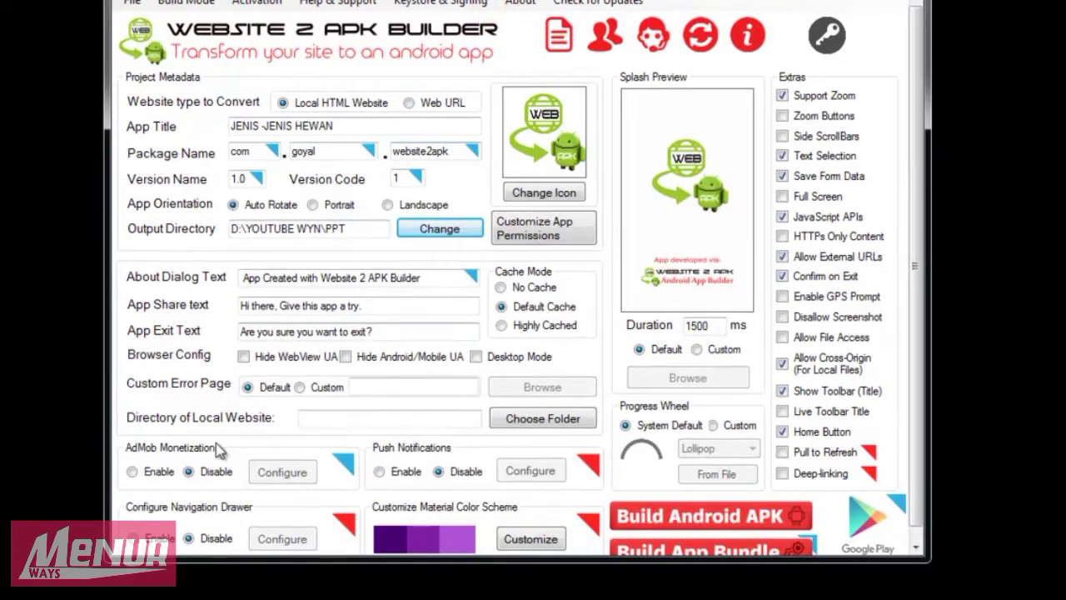
# - Point the local website directory to D:\YOUTUBE WYN\PPT\JENIS-JENIS HEWAN (Web)
pyautogui.click(544, 419)
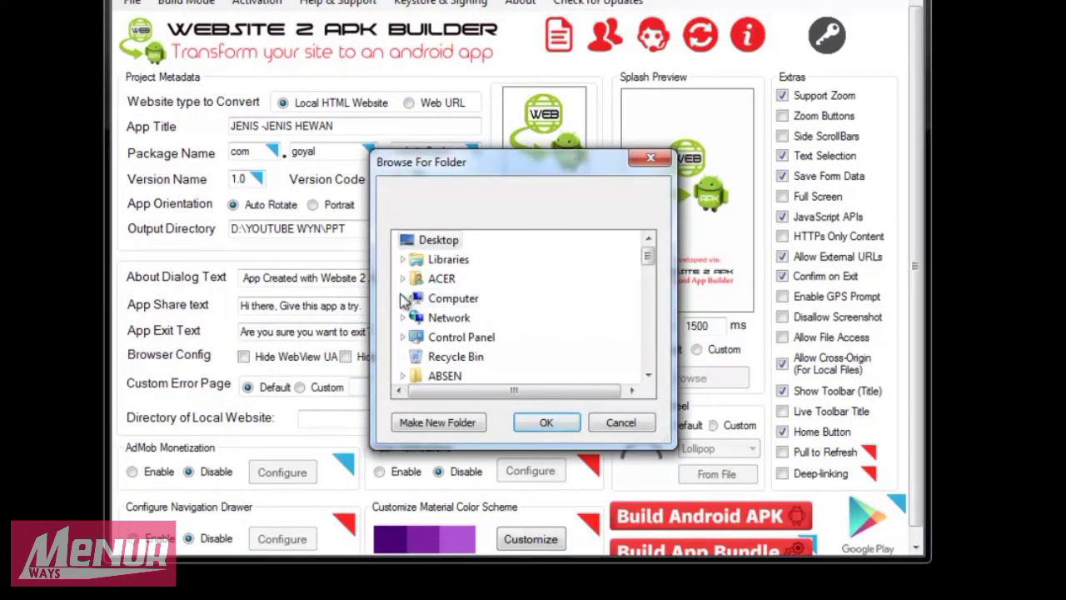
pyautogui.click(404, 298)
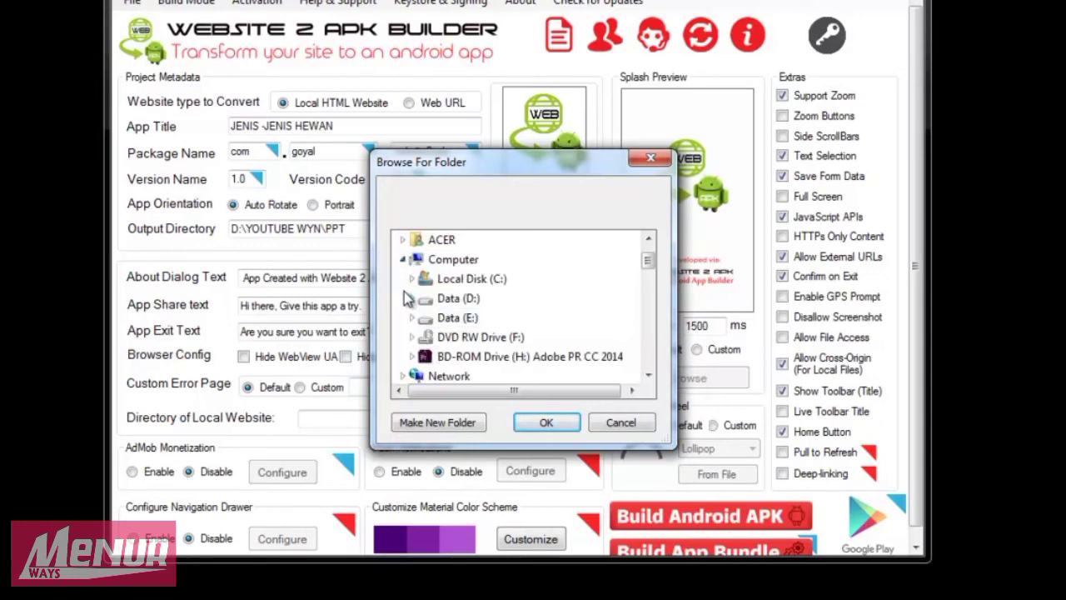
pyautogui.click(408, 293)
pyautogui.moveTo(647, 263); pyautogui.dragTo(647, 290)
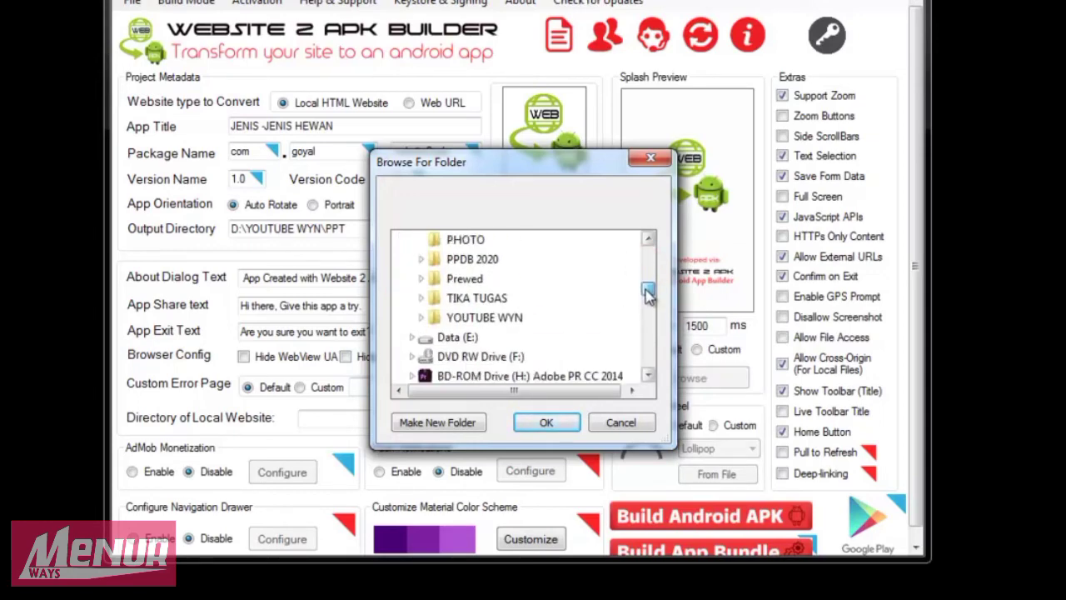
pyautogui.click(421, 317)
pyautogui.moveTo(648, 285); pyautogui.dragTo(647, 298)
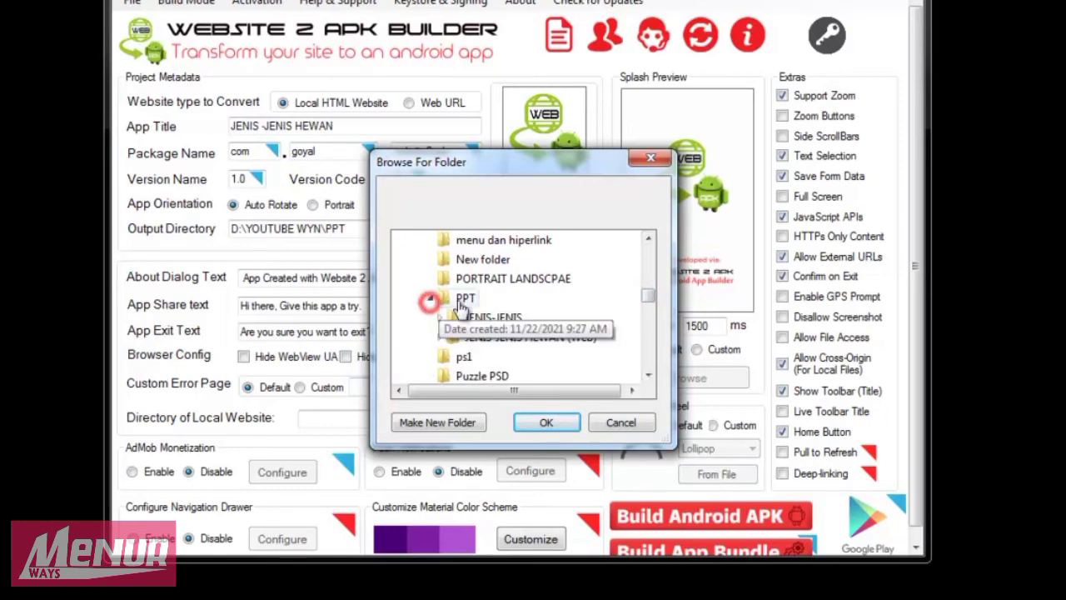
pyautogui.click(430, 297)
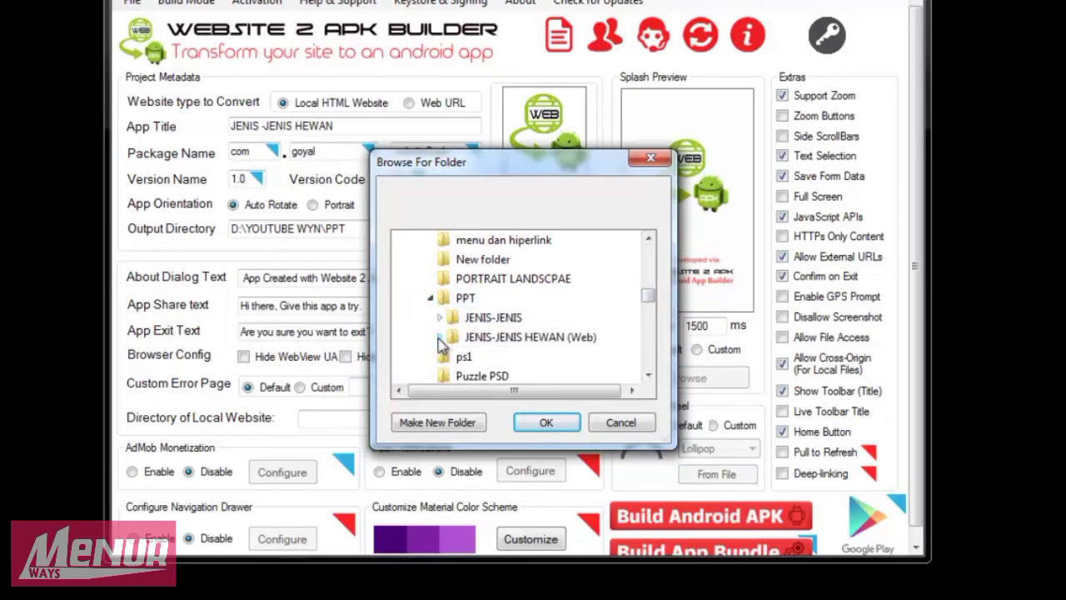
pyautogui.click(439, 337)
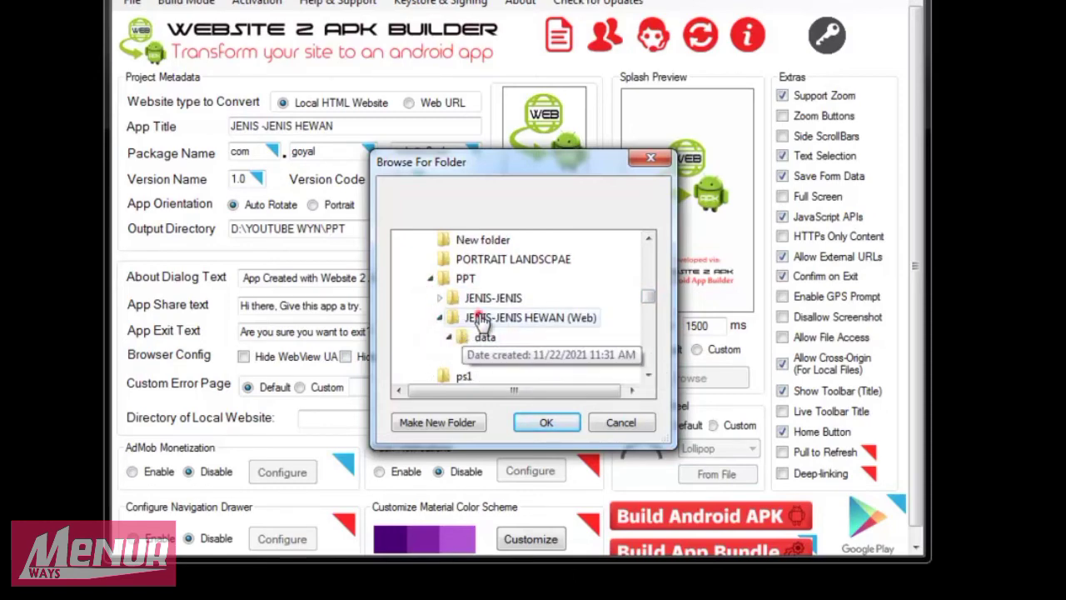
pyautogui.click(479, 317)
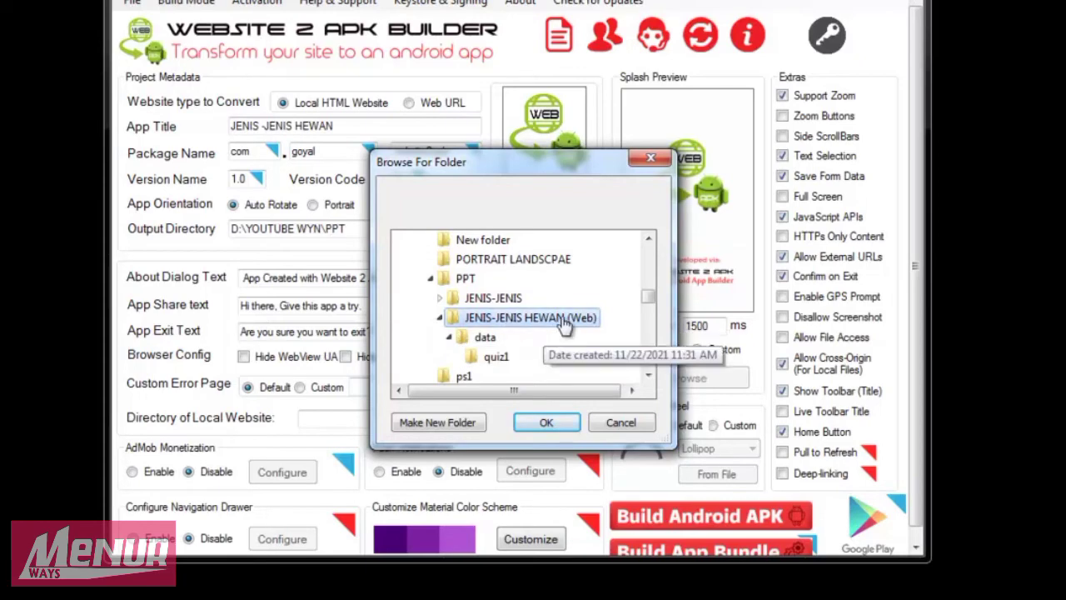
pyautogui.click(549, 423)
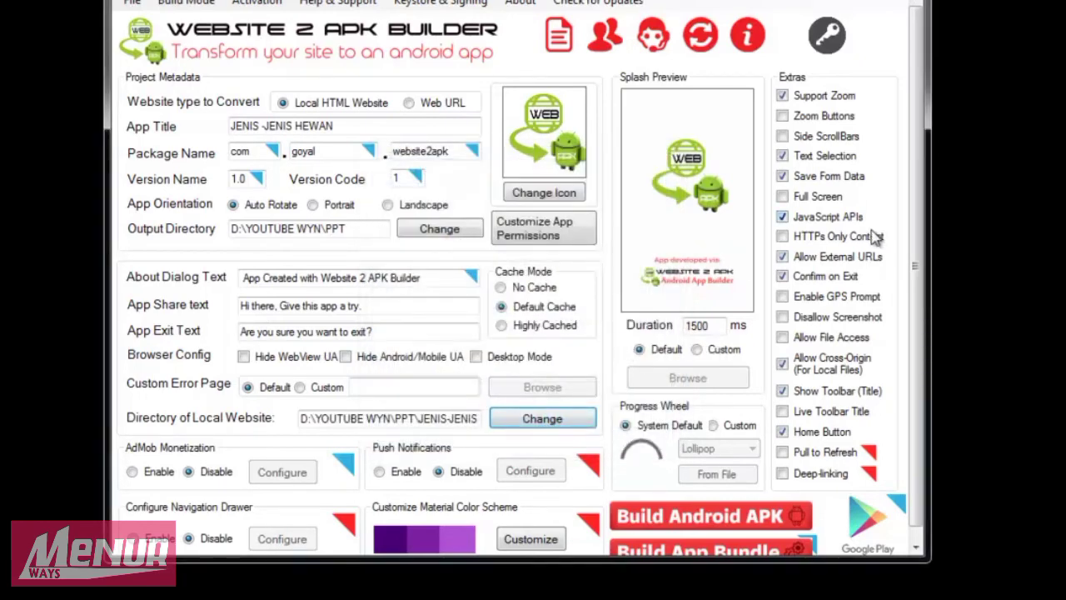
pyautogui.moveTo(911, 150); pyautogui.dragTo(916, 226)
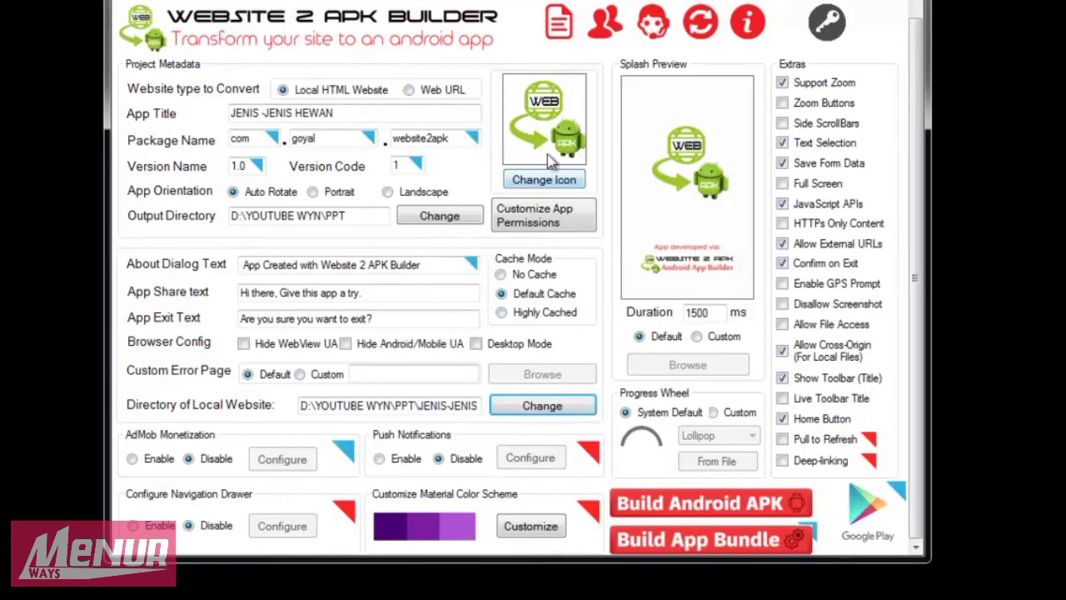
# - Replace the app icon with download (1).png from D:\YOUTUBE WYN\PPT
pyautogui.click(563, 181)
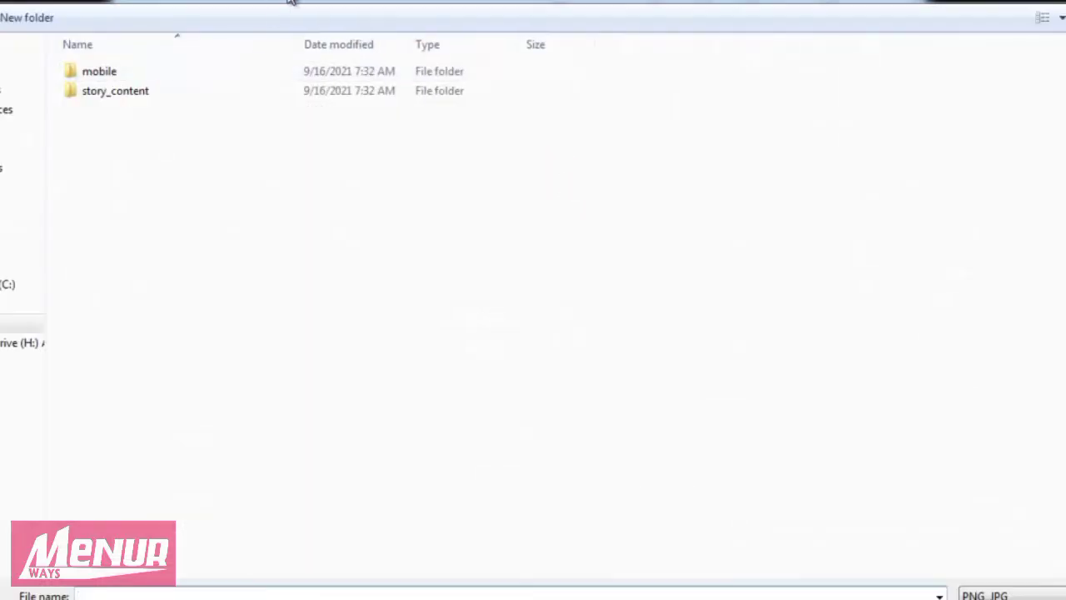
pyautogui.click(11, 308)
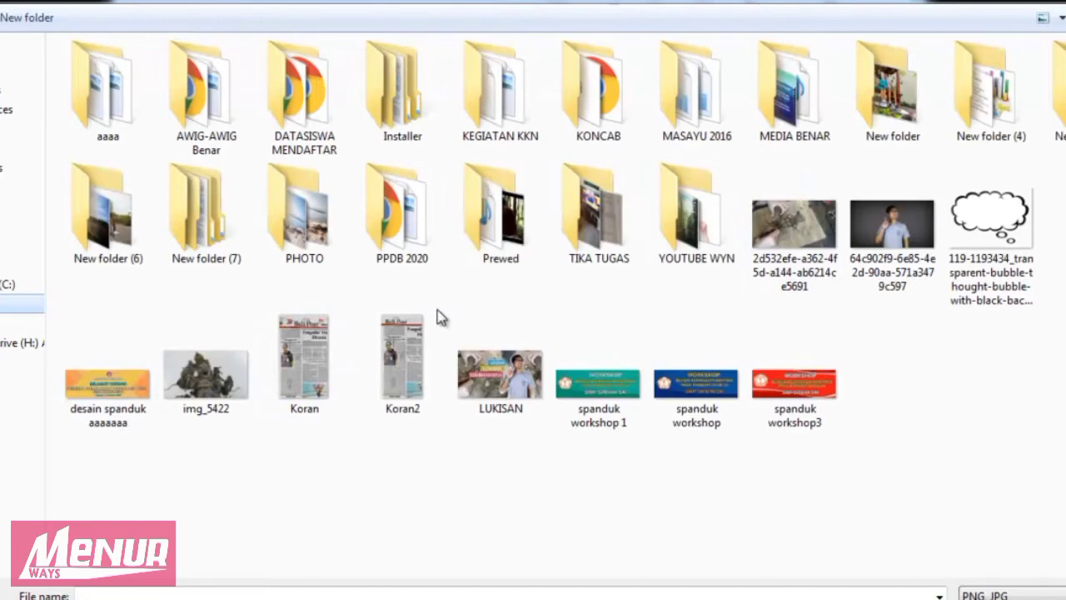
pyautogui.doubleClick(676, 193)
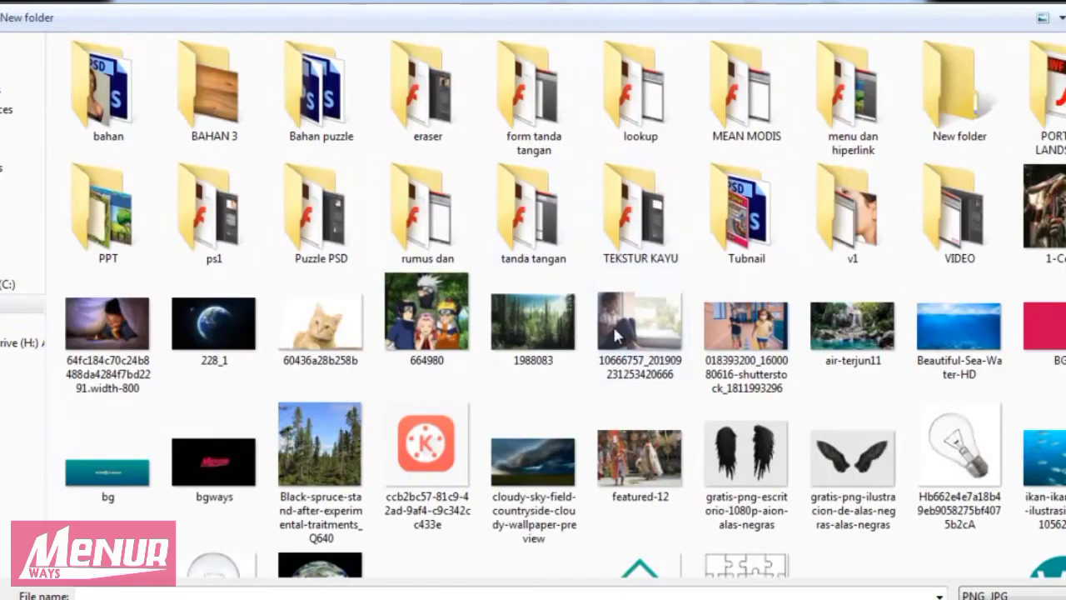
pyautogui.doubleClick(135, 247)
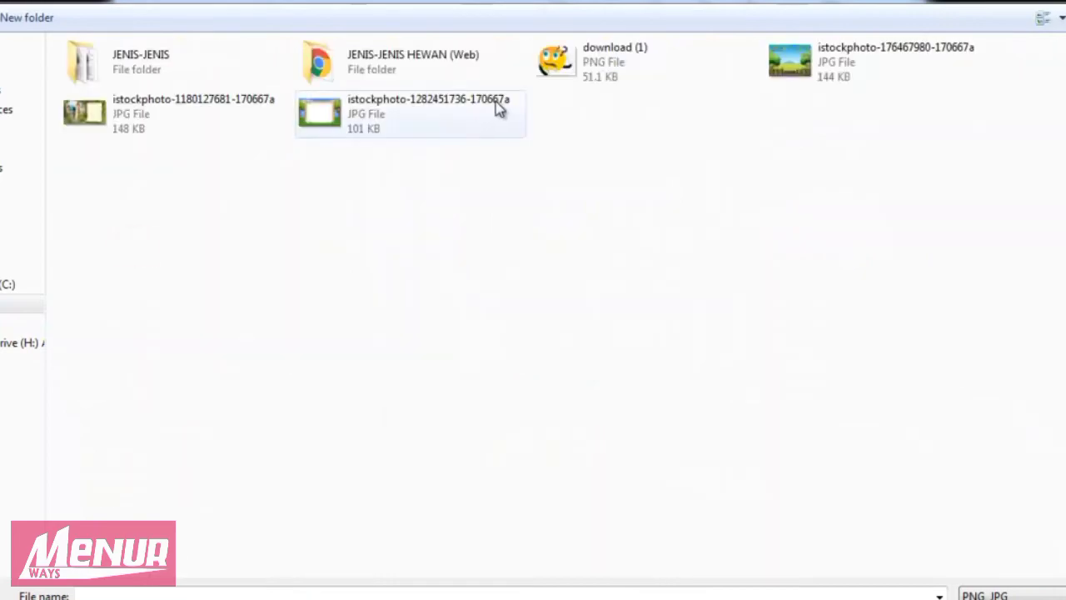
pyautogui.doubleClick(570, 71)
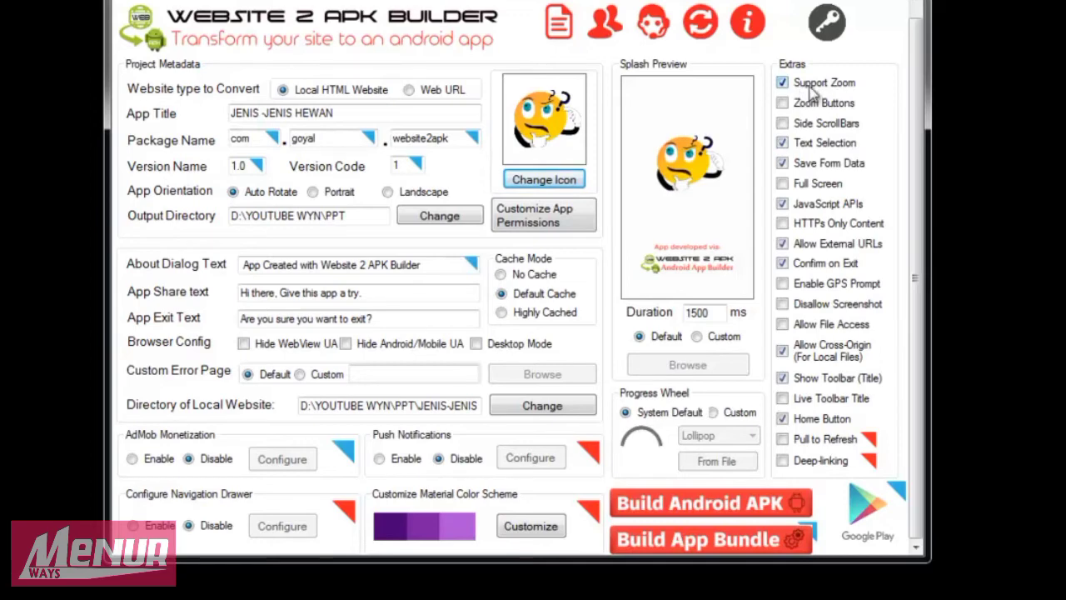
# - Uncheck Text Selection, JavaScript APIs, External URLs, Cross-Origin, Title Toolbar and Home Button in Extras
pyautogui.click(782, 145)
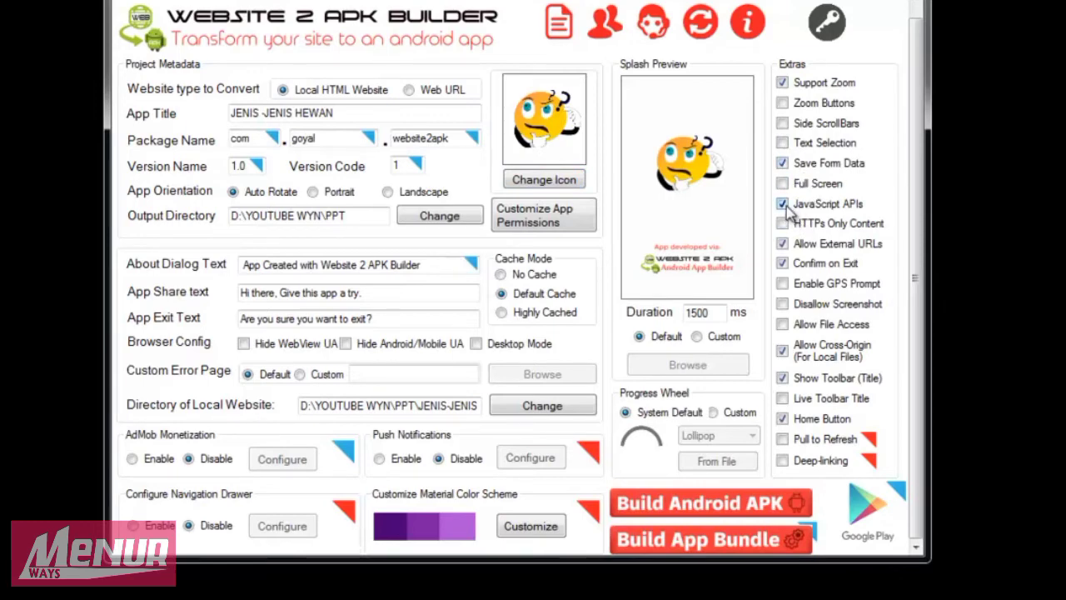
pyautogui.click(784, 207)
pyautogui.click(786, 244)
pyautogui.click(783, 353)
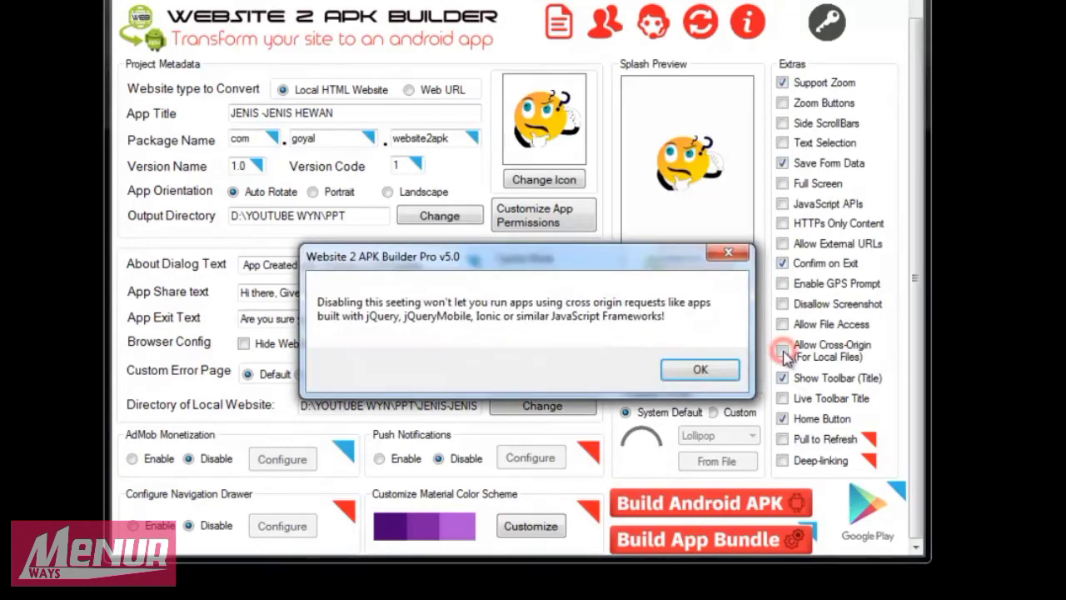
pyautogui.click(729, 372)
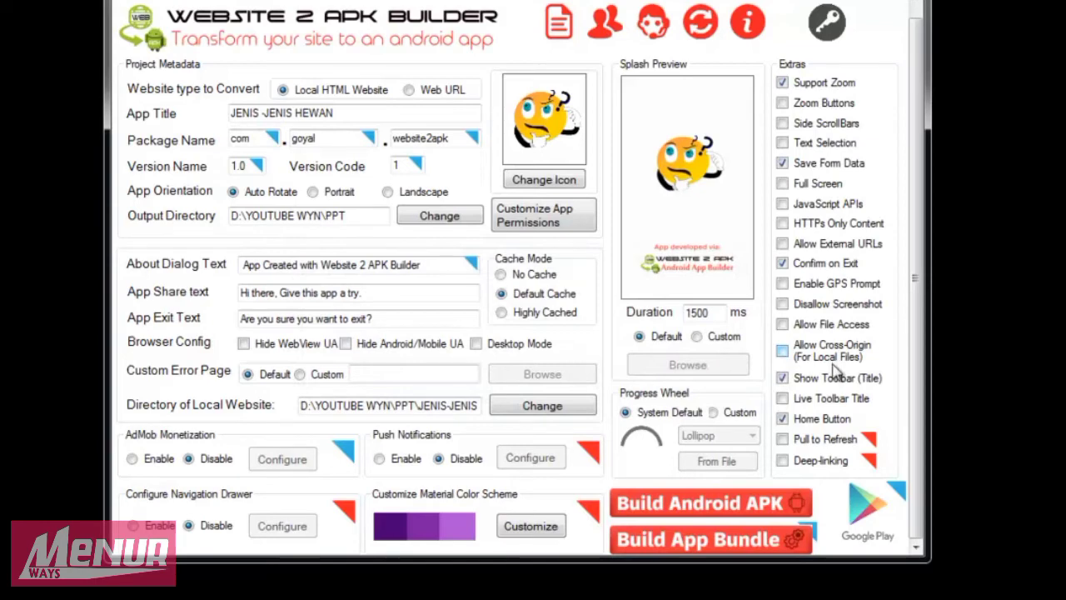
pyautogui.click(782, 379)
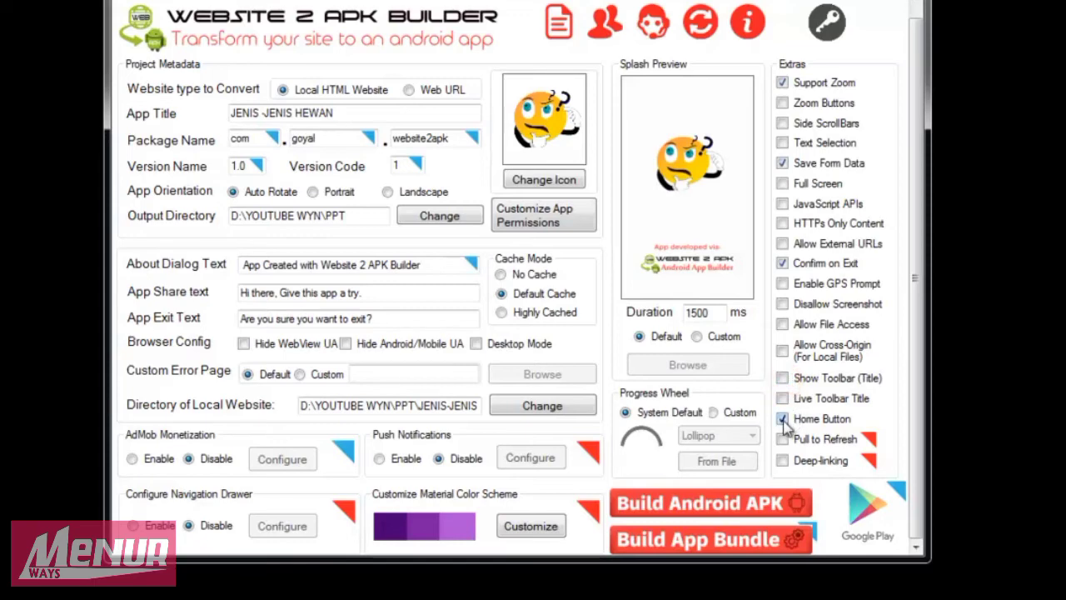
pyautogui.click(782, 419)
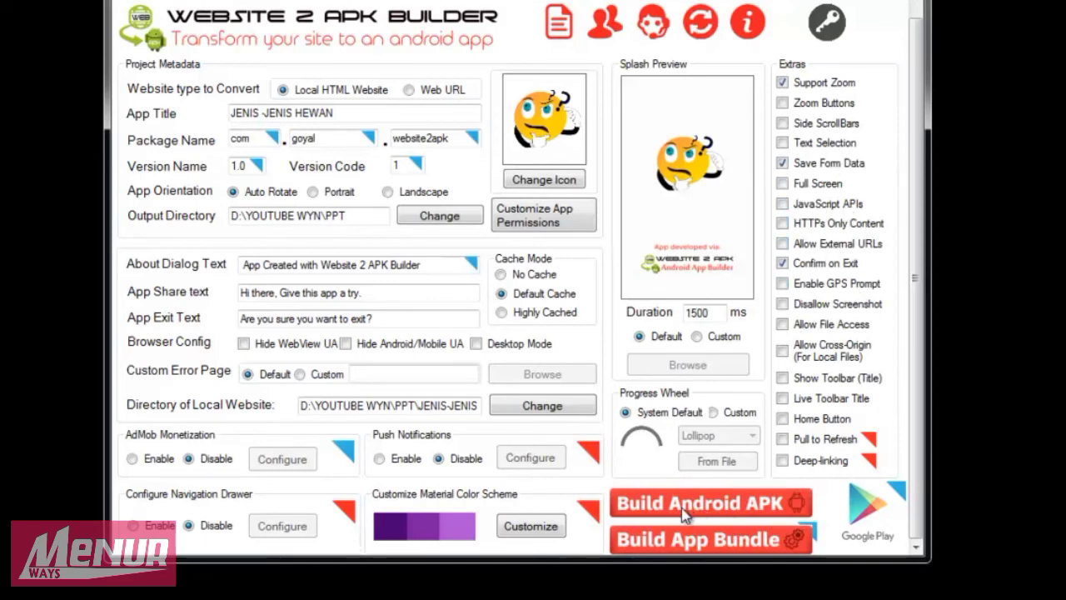
# - Build the JENIS -JENIS HEWAN APK past the patience warning and close the success message
pyautogui.click(916, 208)
pyautogui.click(706, 508)
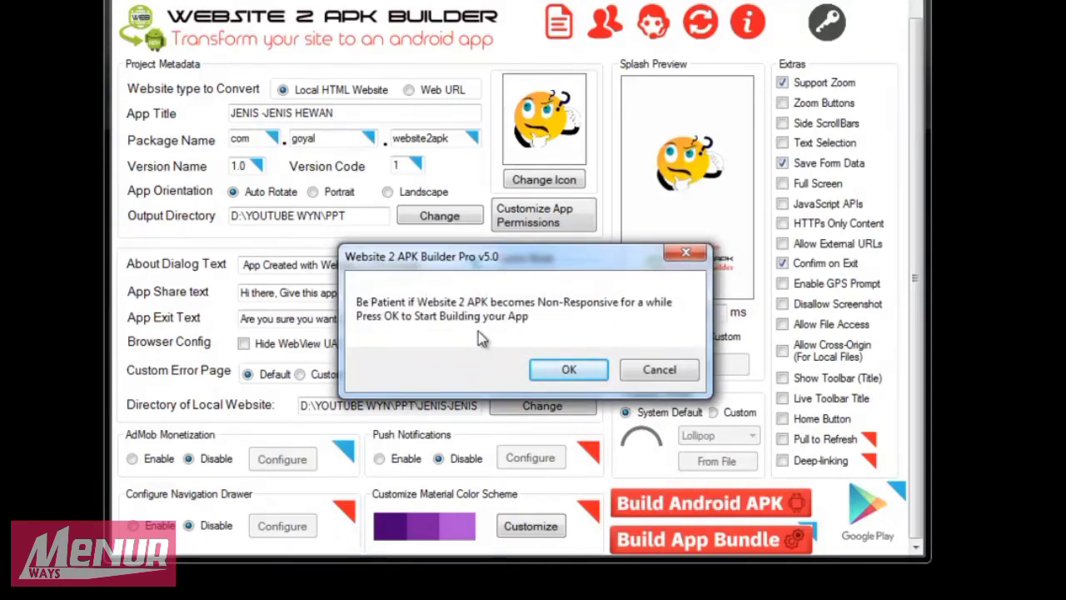
pyautogui.click(563, 375)
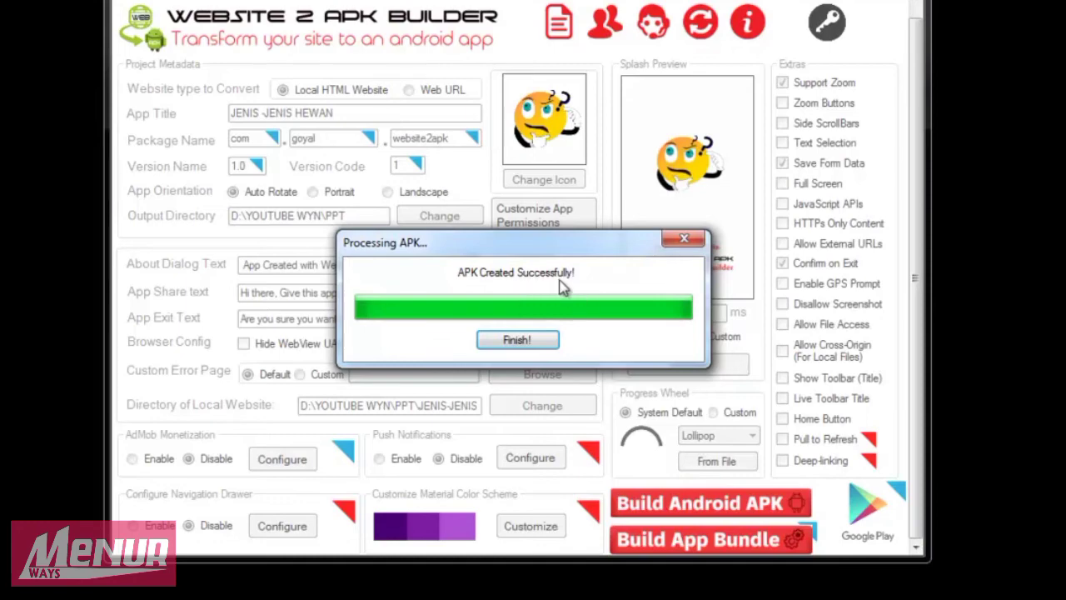
pyautogui.click(530, 343)
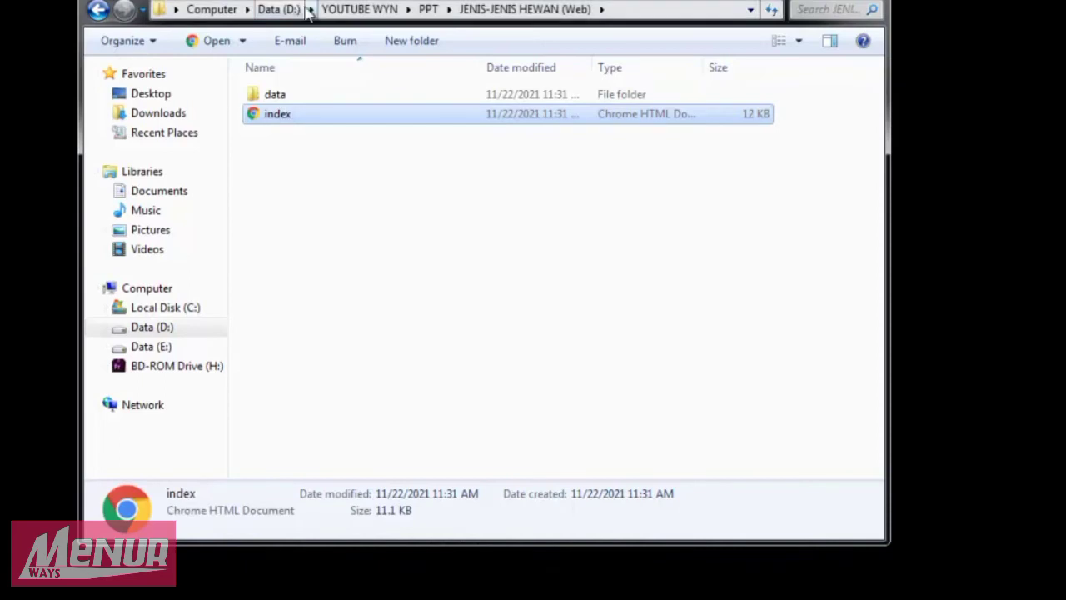
# - In the PPT folder, select JENIS -JENIS HEWAN_1_1.0.apk to see its 2.76 MB details
pyautogui.click(428, 9)
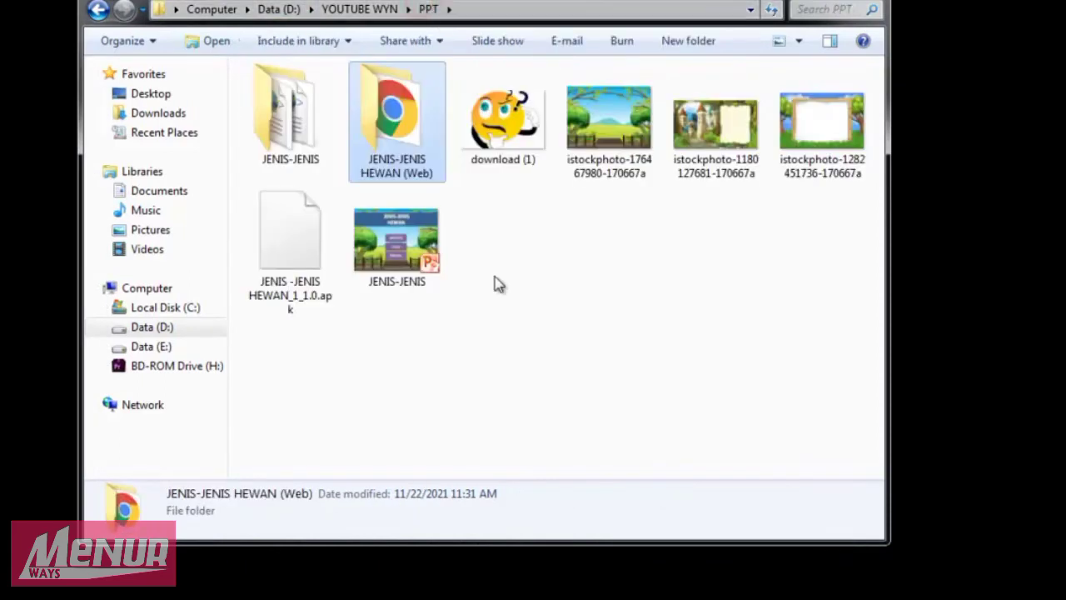
pyautogui.click(295, 221)
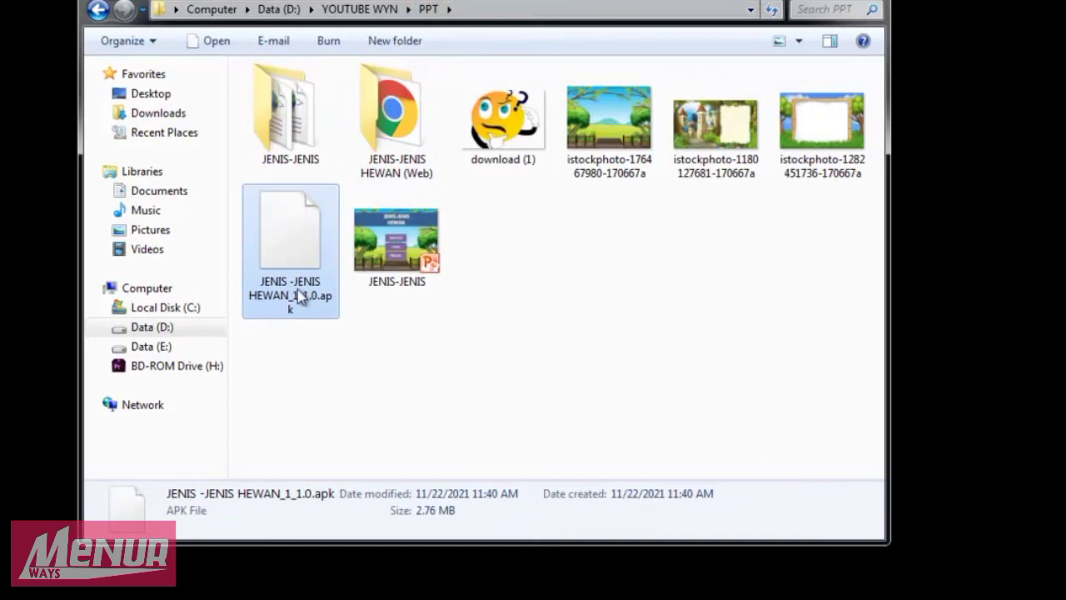
pyautogui.moveTo(308, 306)
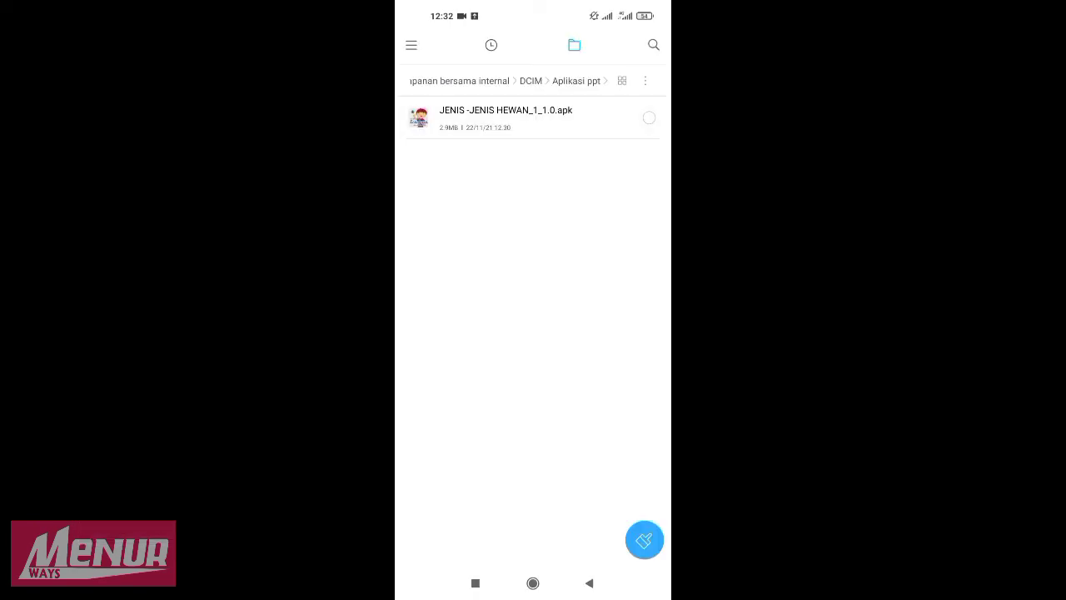
# - Install JENIS -JENIS HEWAN_1_1.0.apk as an update, then back out to the home screen
pyautogui.click(506, 118)
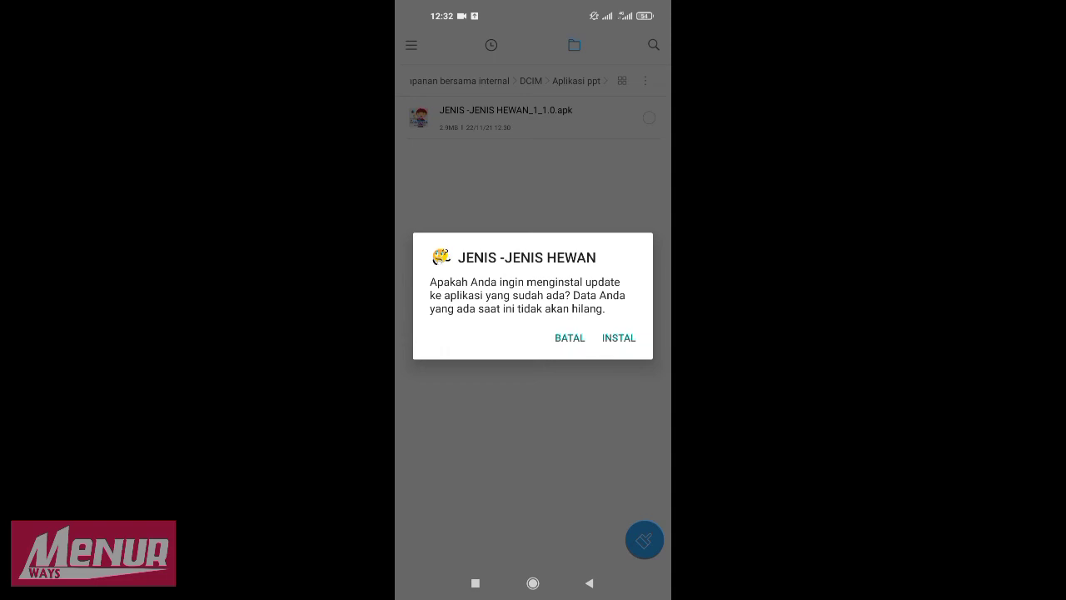
pyautogui.click(619, 338)
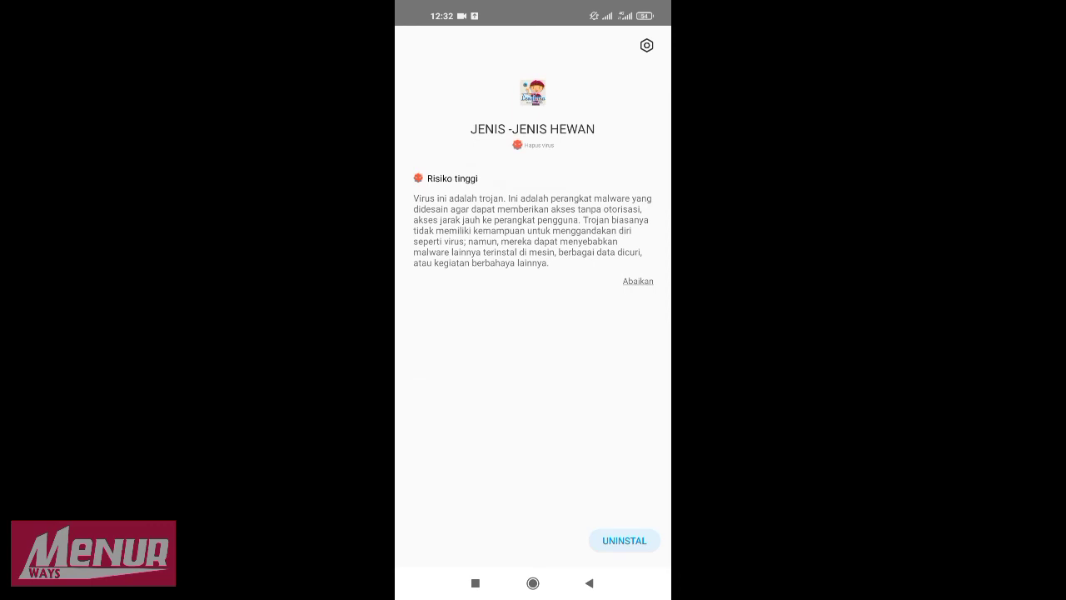
pyautogui.click(589, 583)
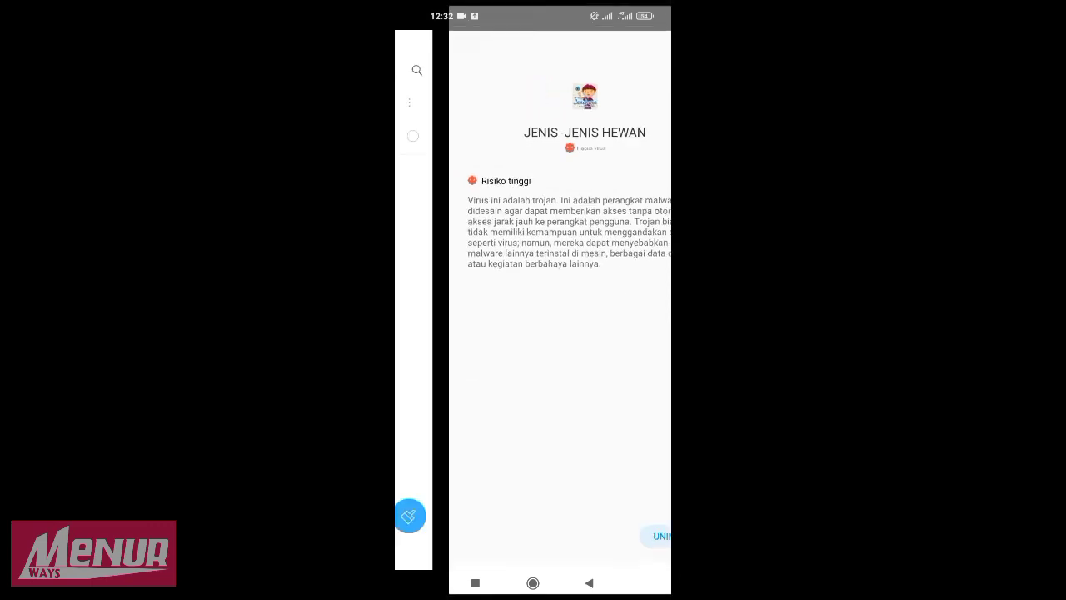
pyautogui.click(588, 582)
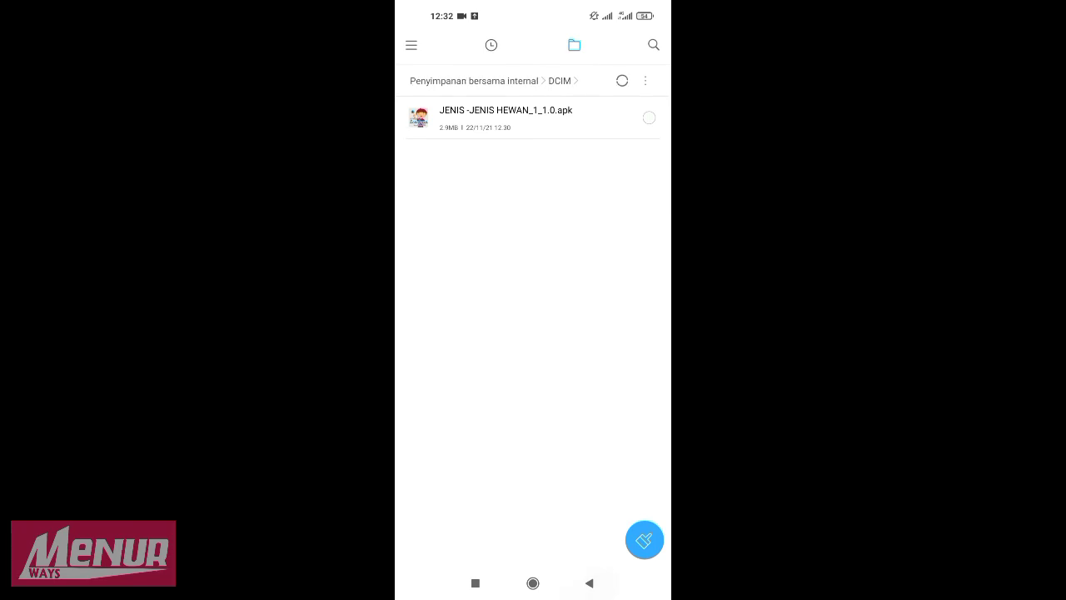
pyautogui.click(533, 582)
pyautogui.moveTo(616, 291); pyautogui.dragTo(450, 291)
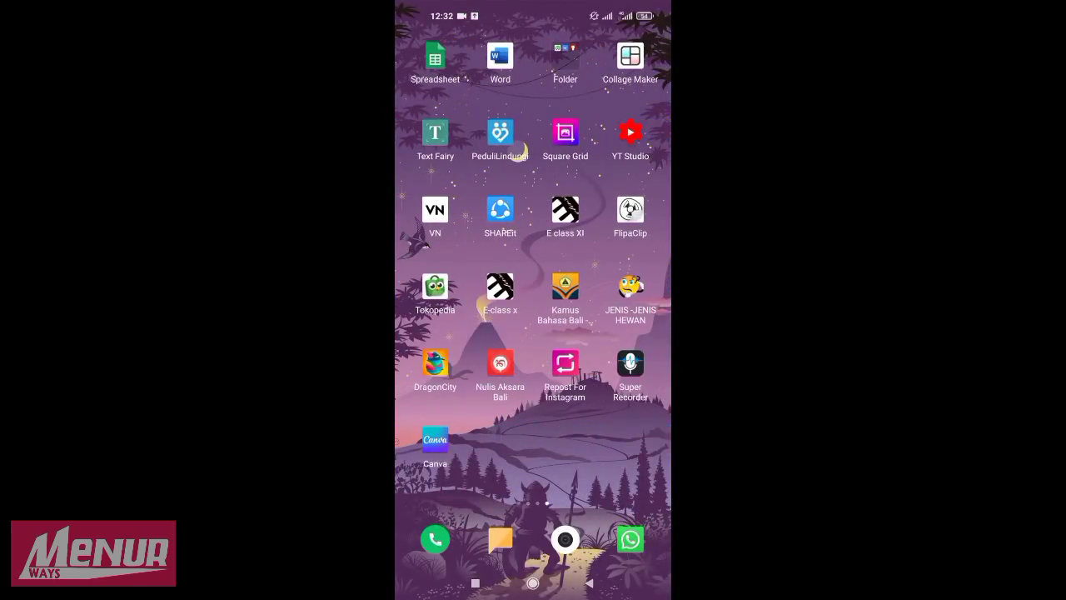
# - Drag the JENIS -JENIS HEWAN icon to another home page and launch the app
pyautogui.click(630, 286)
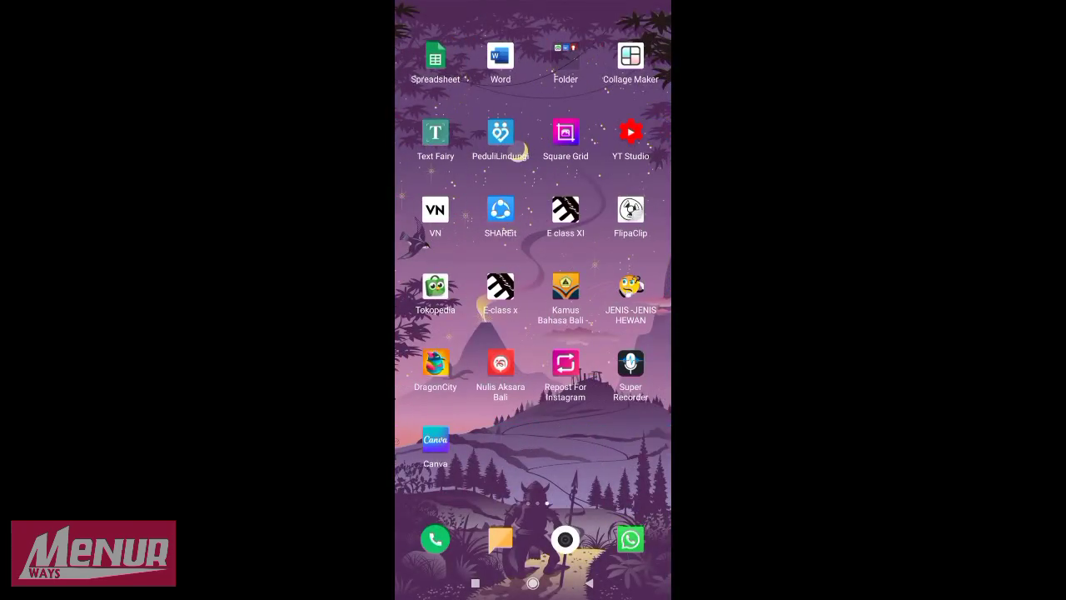
pyautogui.moveTo(631, 287)
pyautogui.mouseDown()
pyautogui.moveTo(658, 275)
pyautogui.moveTo(500, 135)
pyautogui.mouseUp()
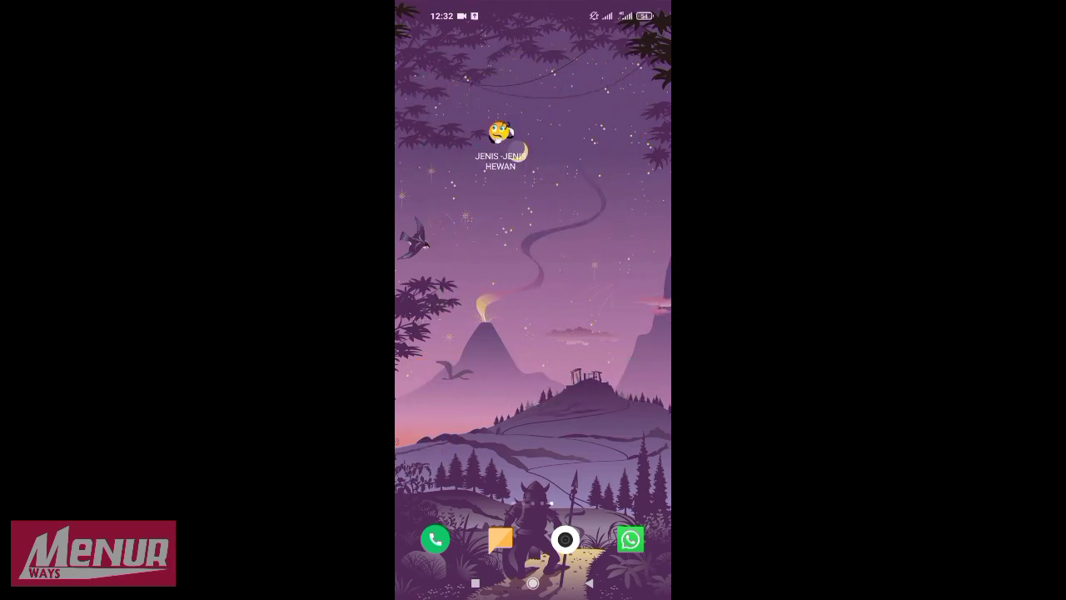
pyautogui.click(501, 134)
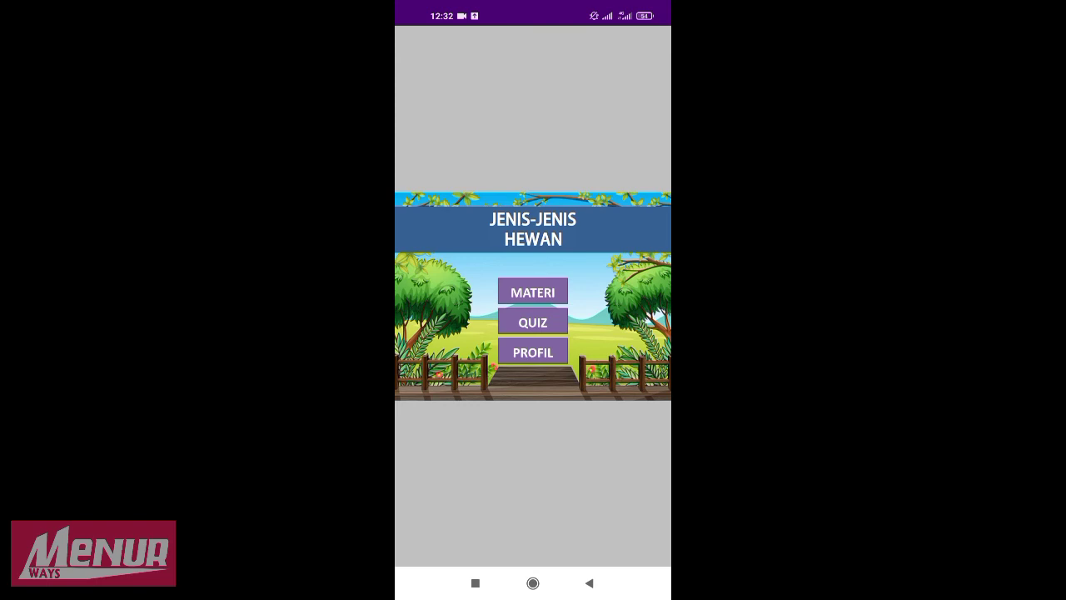
# - Browse the MATERI lesson pages (Kelas, Cara Melahirkan, Makanan) and return to the main menu
pyautogui.click(532, 292)
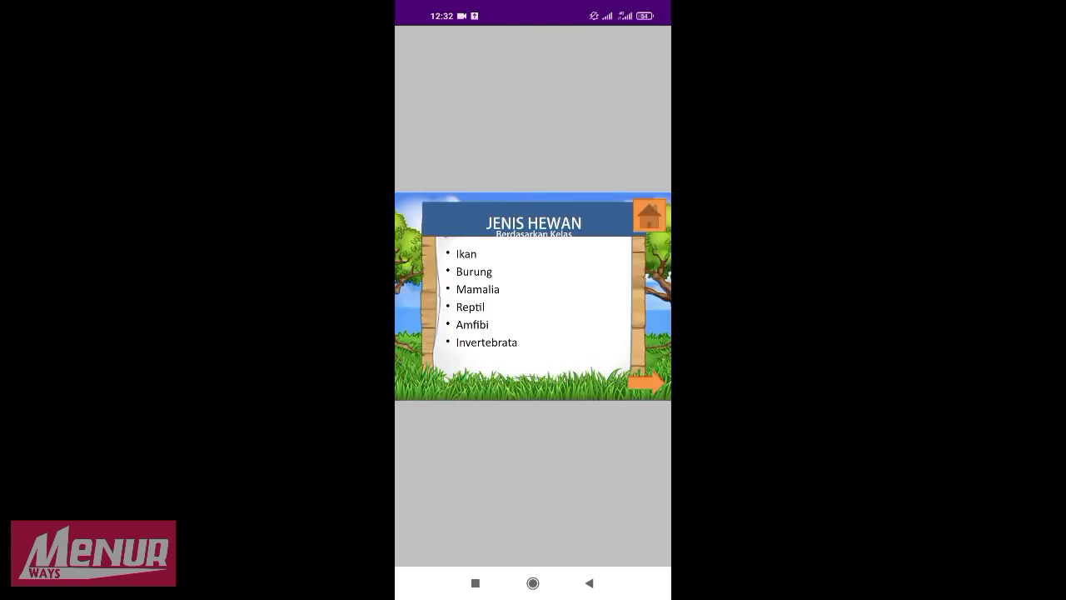
pyautogui.click(647, 383)
pyautogui.click(646, 382)
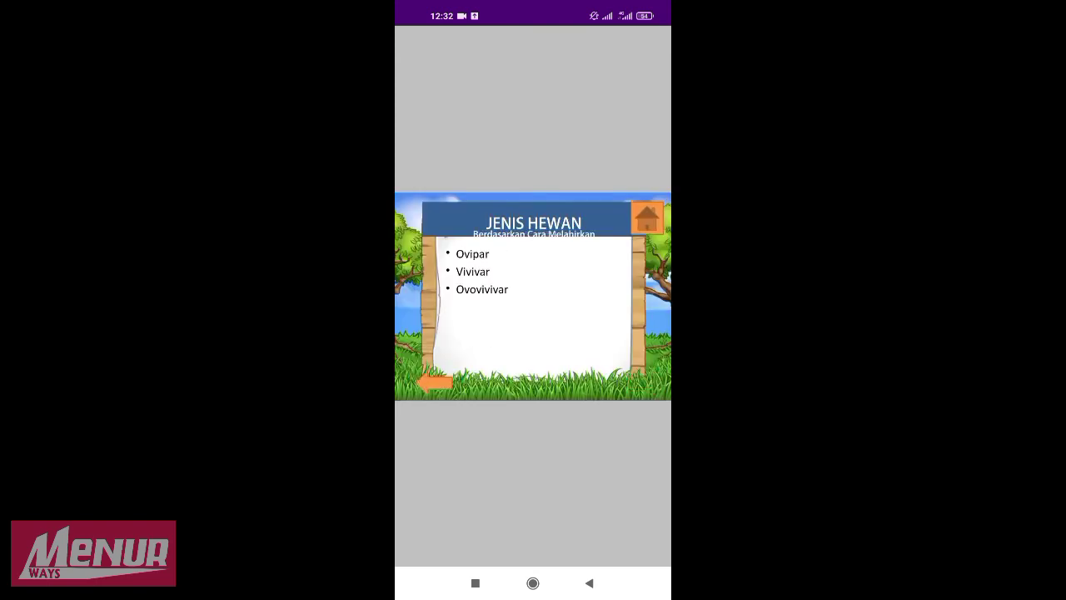
pyautogui.click(434, 382)
pyautogui.click(434, 382)
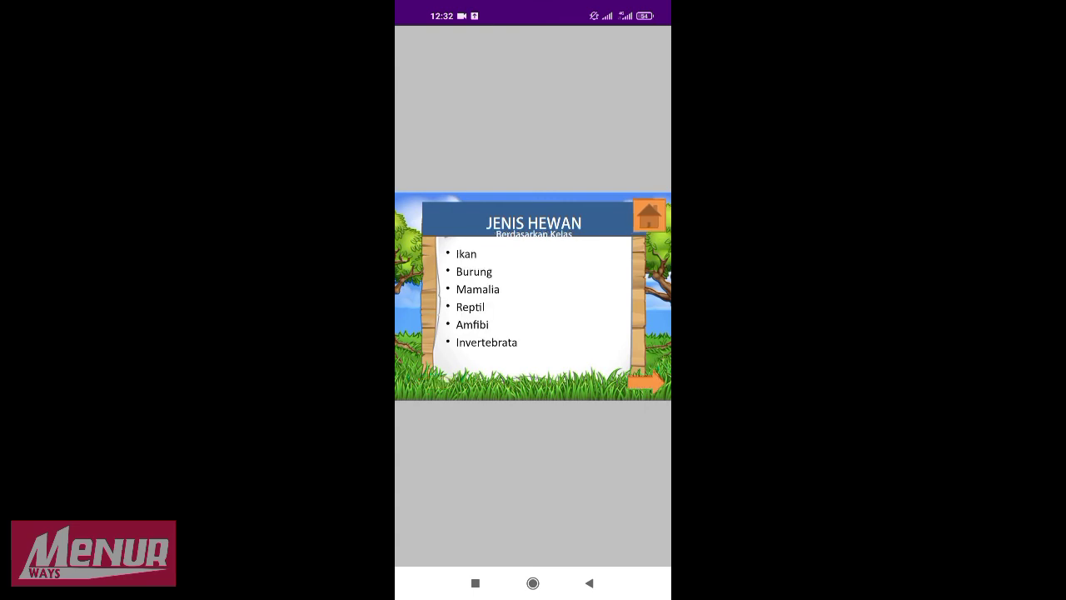
pyautogui.click(646, 382)
pyautogui.click(649, 215)
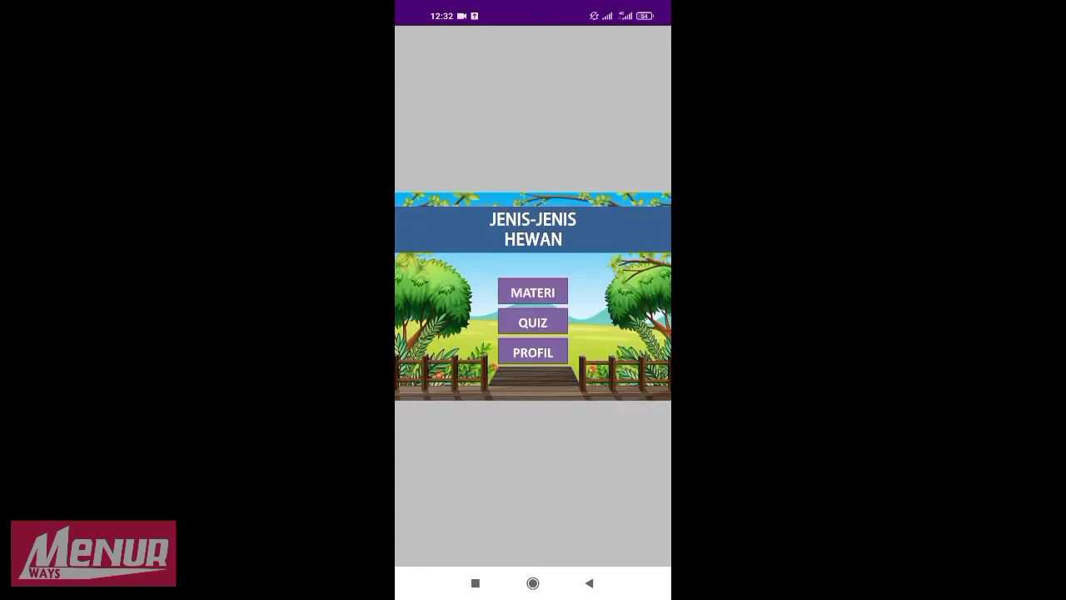
# - View the PROFIL page, then go to the QUIZ welcome screen
pyautogui.click(532, 352)
pyautogui.click(648, 379)
pyautogui.click(532, 322)
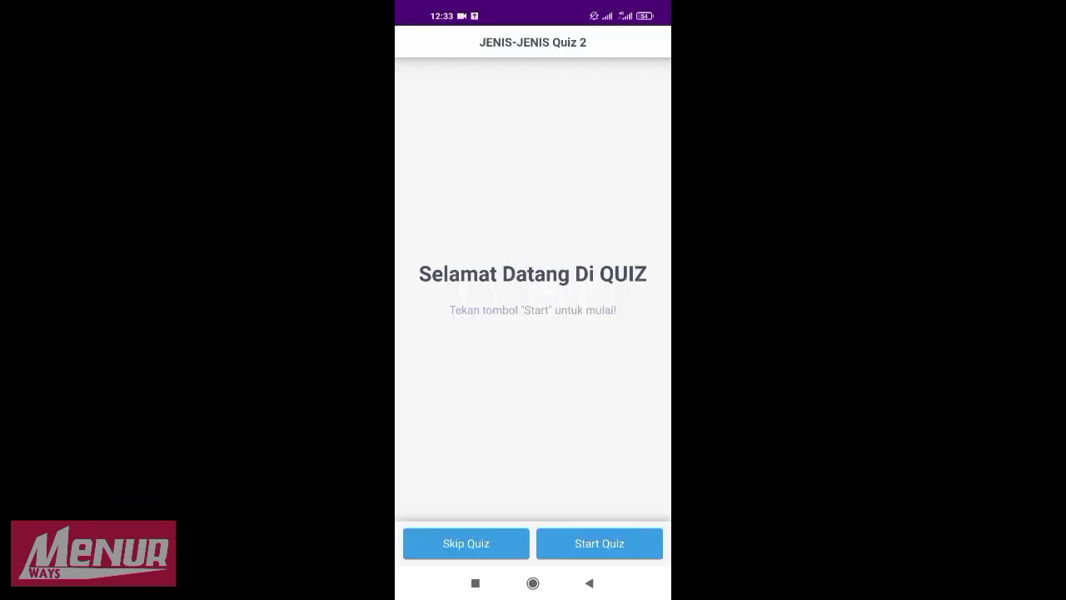
# - Answer the two quiz questions with Karnivora and Burung, view the 0% fail, return home
pyautogui.click(599, 543)
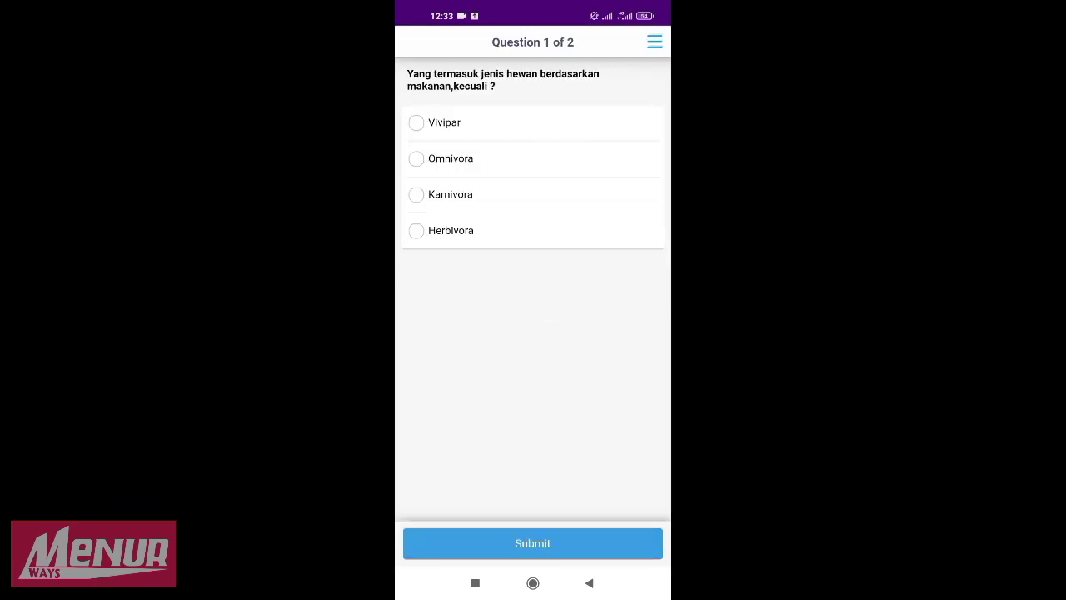
pyautogui.click(450, 194)
pyautogui.click(532, 543)
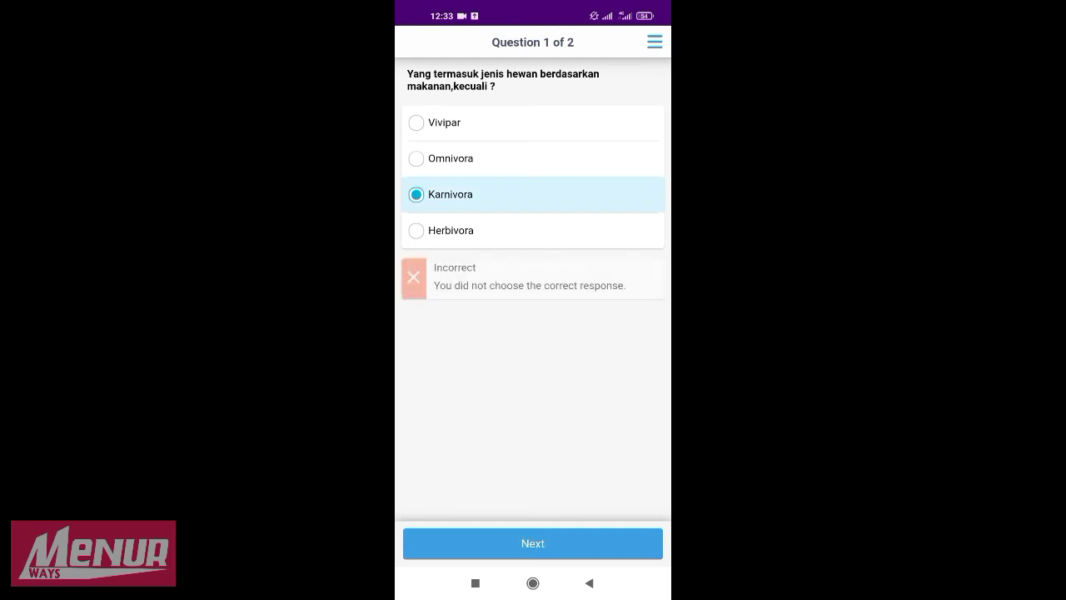
pyautogui.click(532, 543)
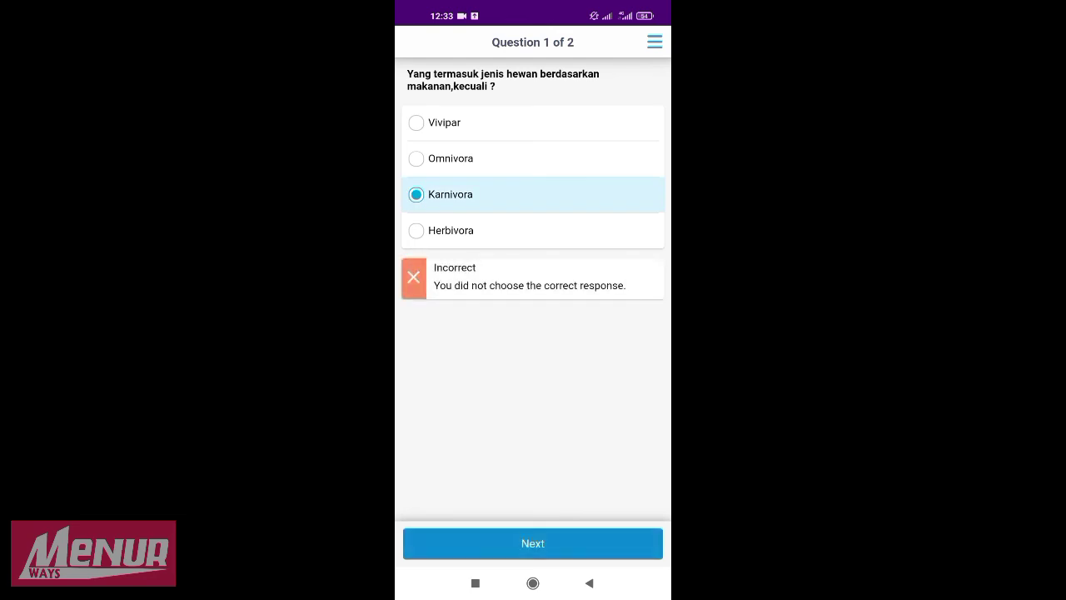
pyautogui.click(444, 158)
pyautogui.click(532, 543)
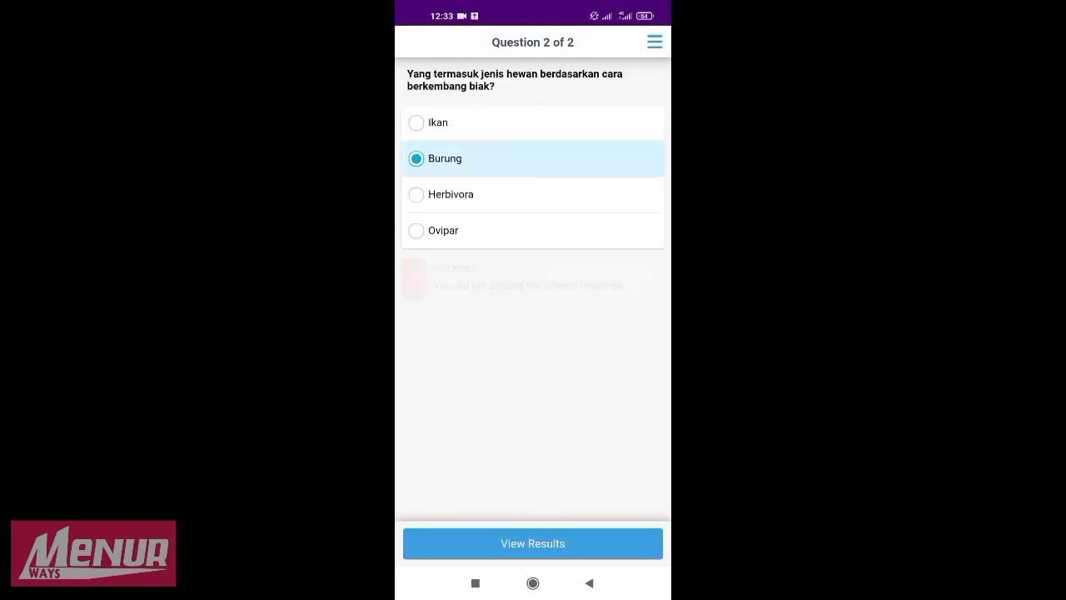
pyautogui.click(532, 543)
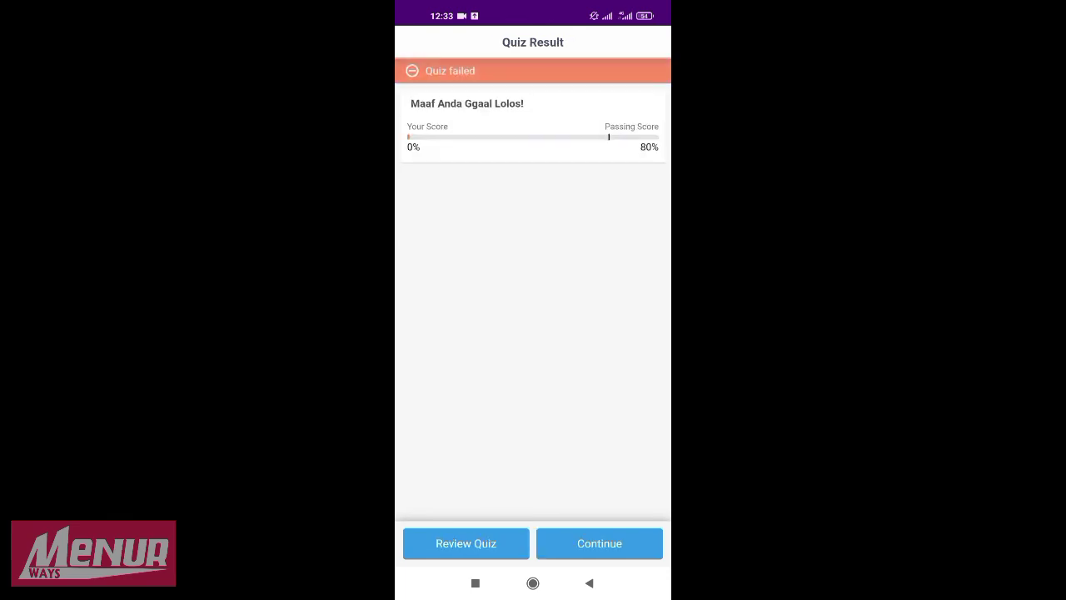
pyautogui.click(599, 543)
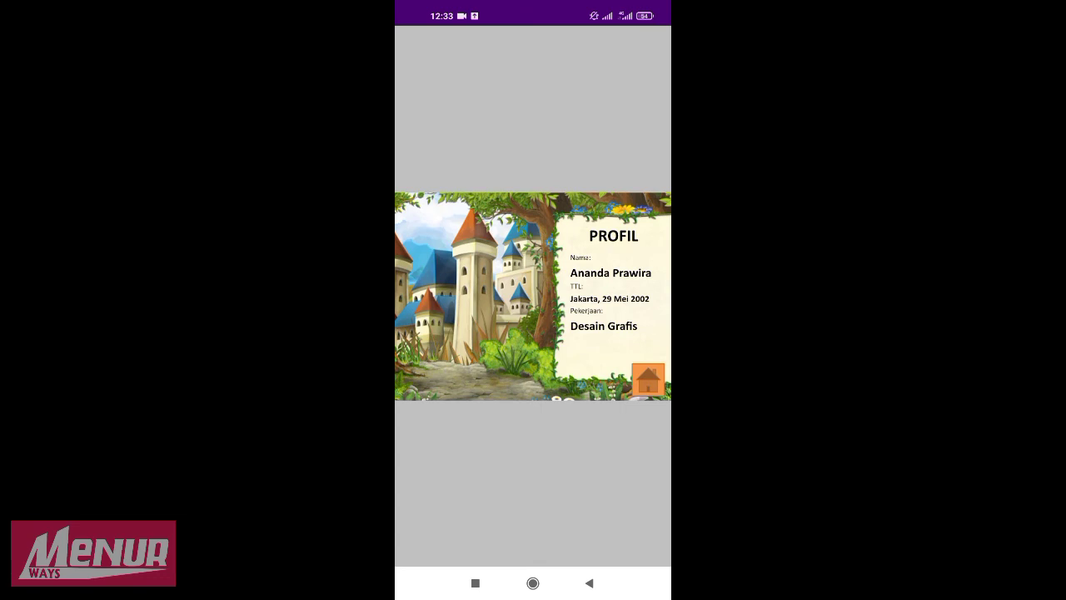
pyautogui.click(648, 379)
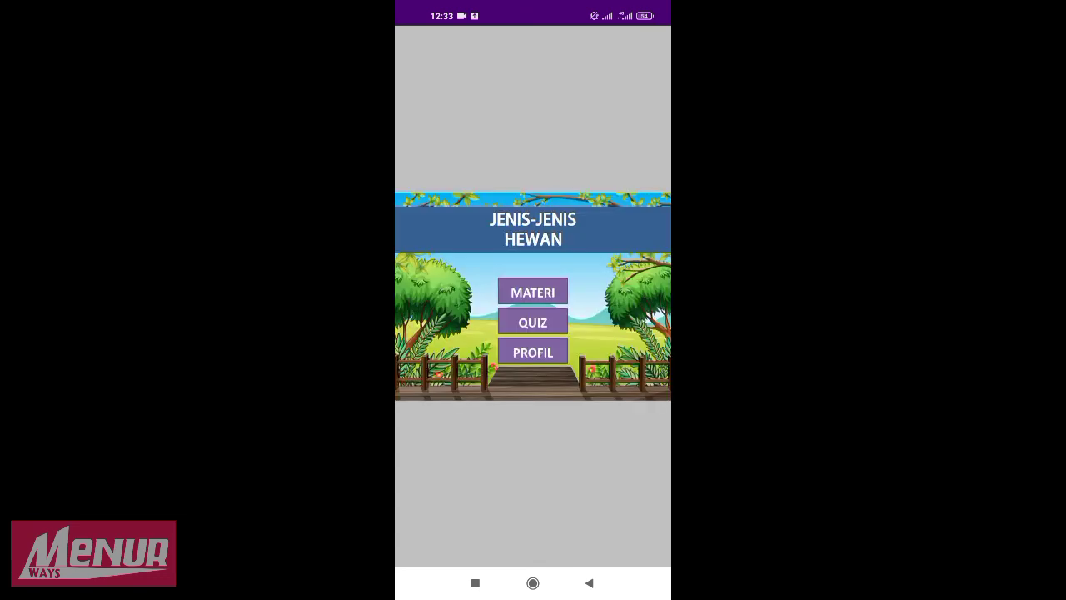